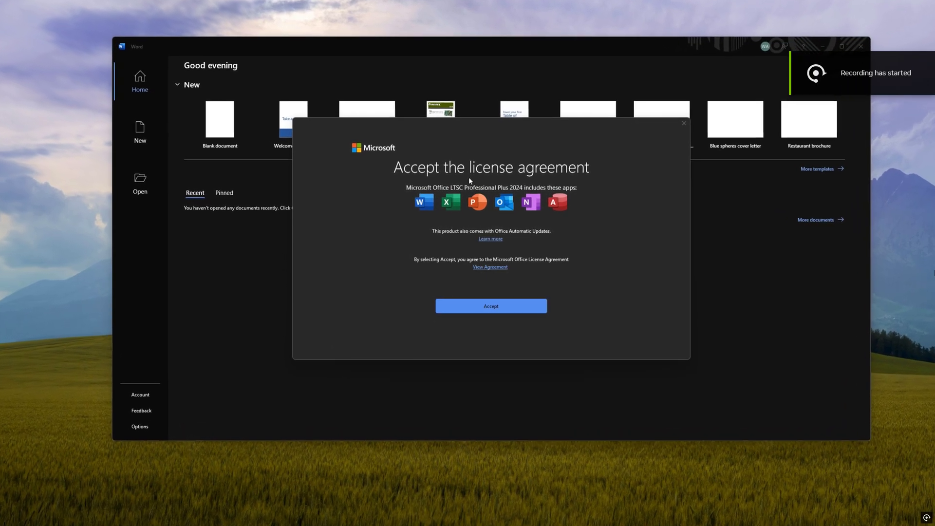
Accept the Office license, start a blank Word document and a blank Excel workbook.
left_click(487, 307)
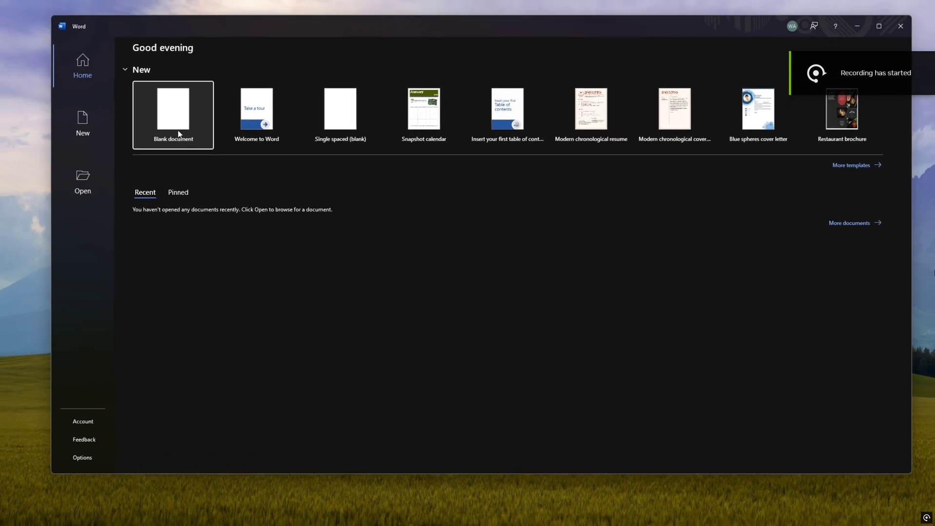
left_click(193, 115)
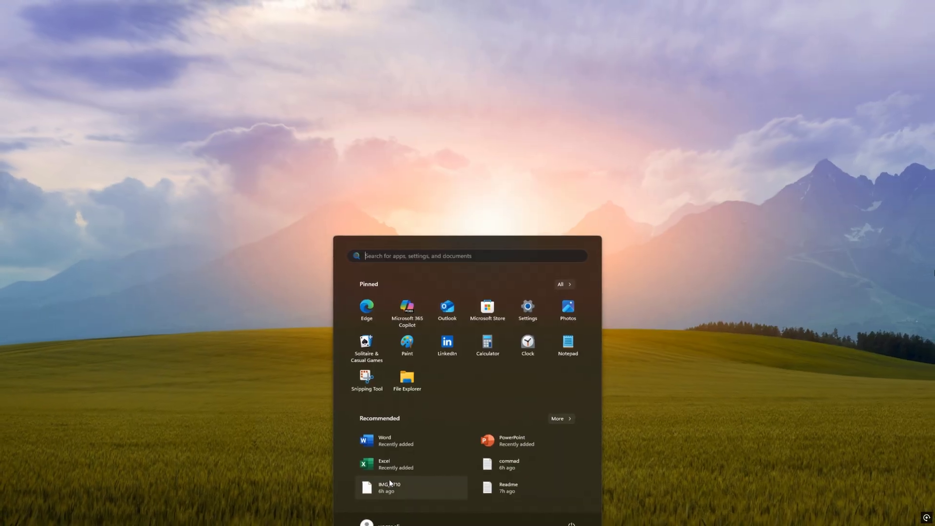
left_click(398, 437)
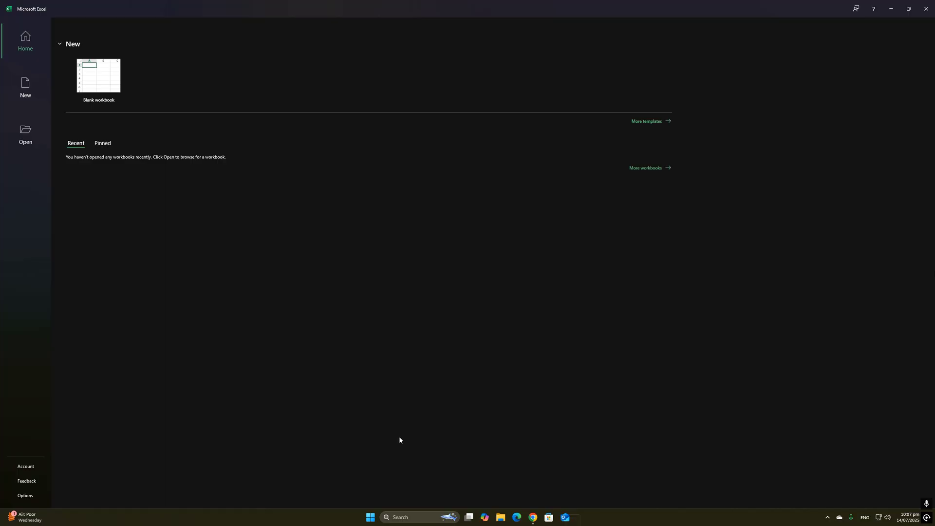
left_click(113, 72)
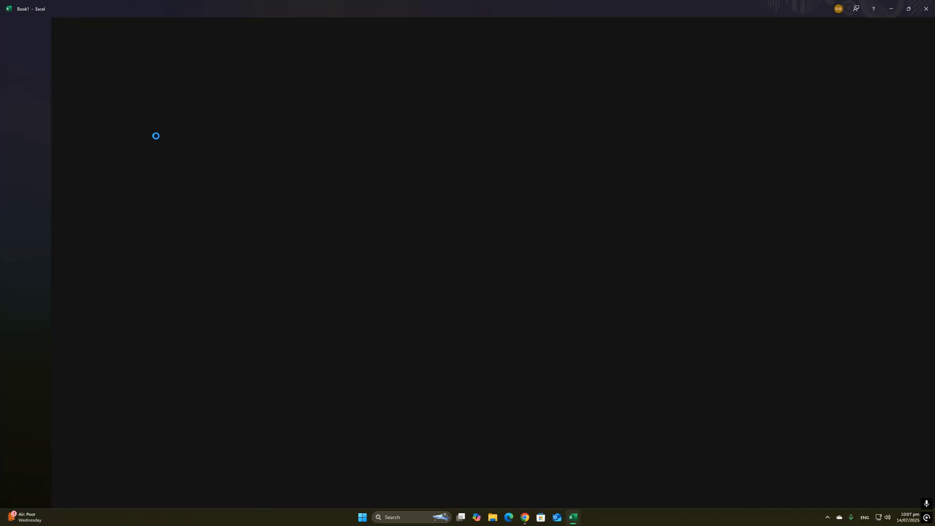
left_click(597, 342)
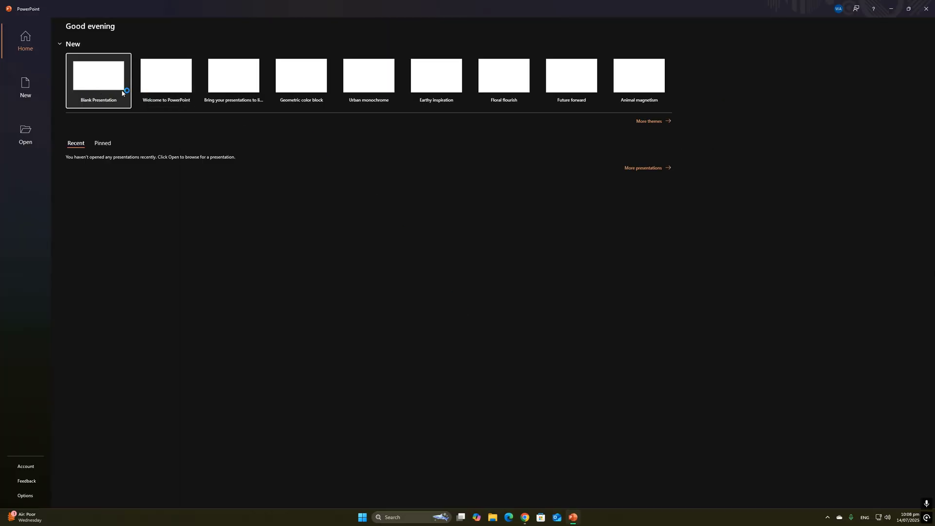
Create a blank PowerPoint presentation and accept its license and privacy prompts.
left_click(111, 86)
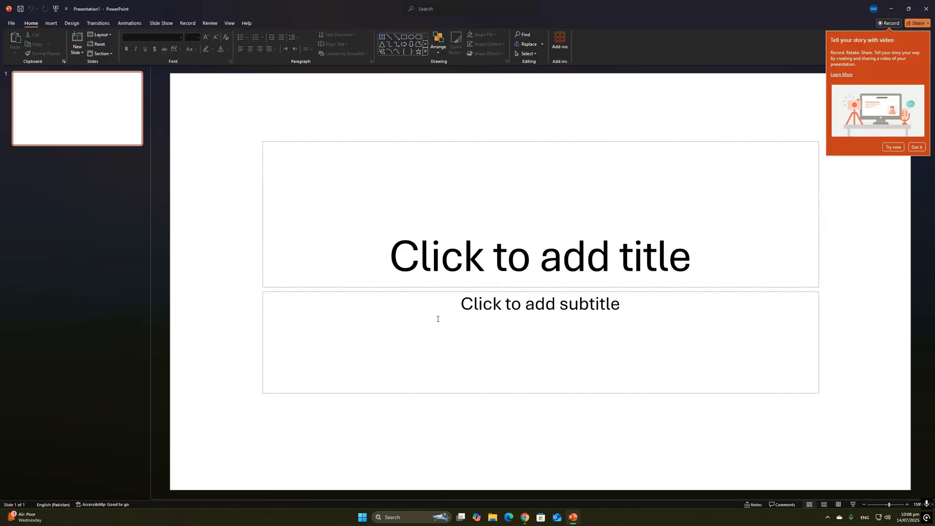
left_click(492, 273)
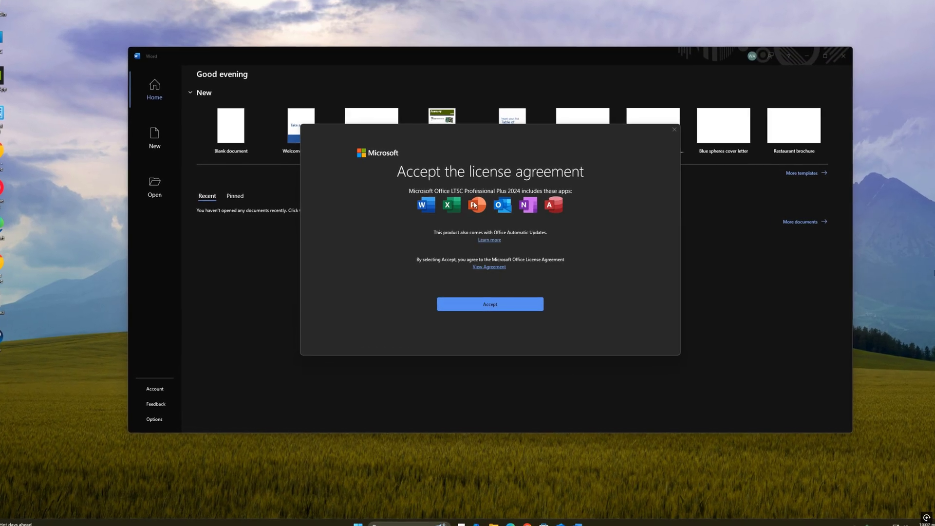
left_click(492, 305)
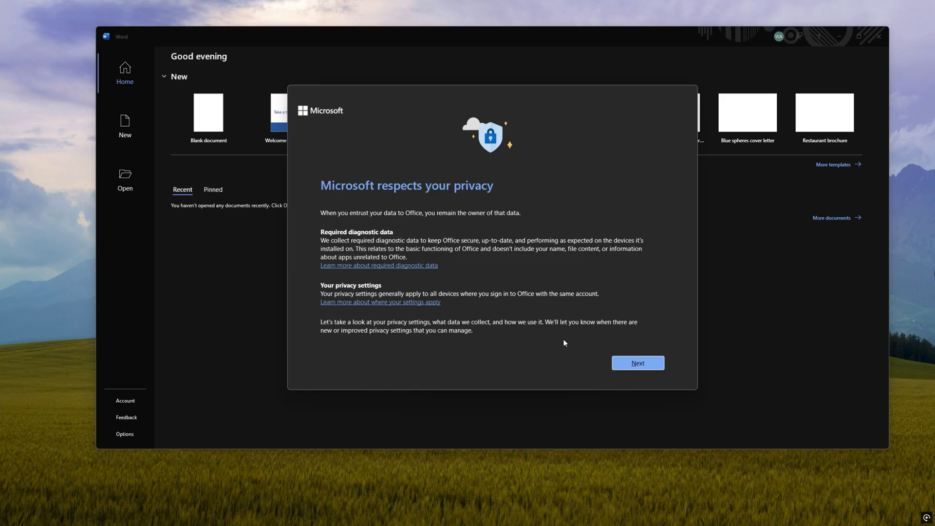
left_click(632, 364)
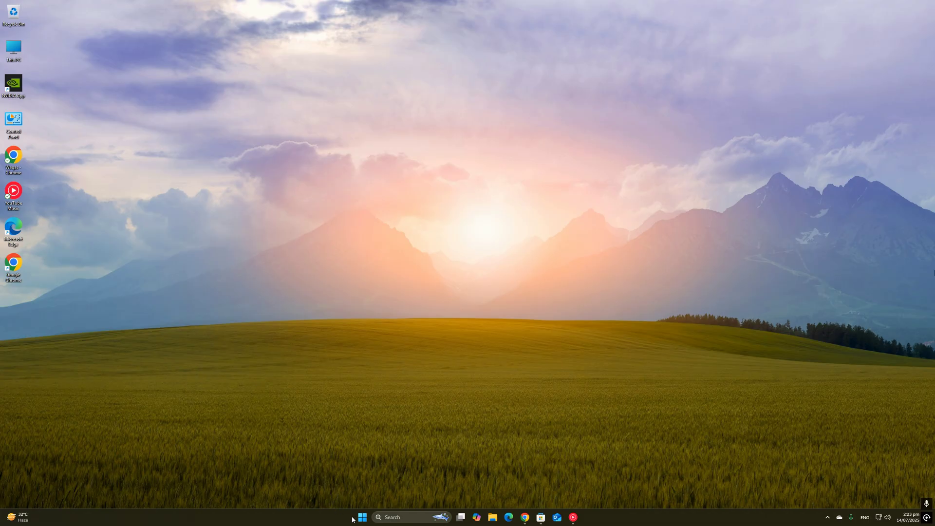
Search for Control Panel and scroll Programs and Features to confirm no Office suite is installed.
left_click(354, 519)
type("con")
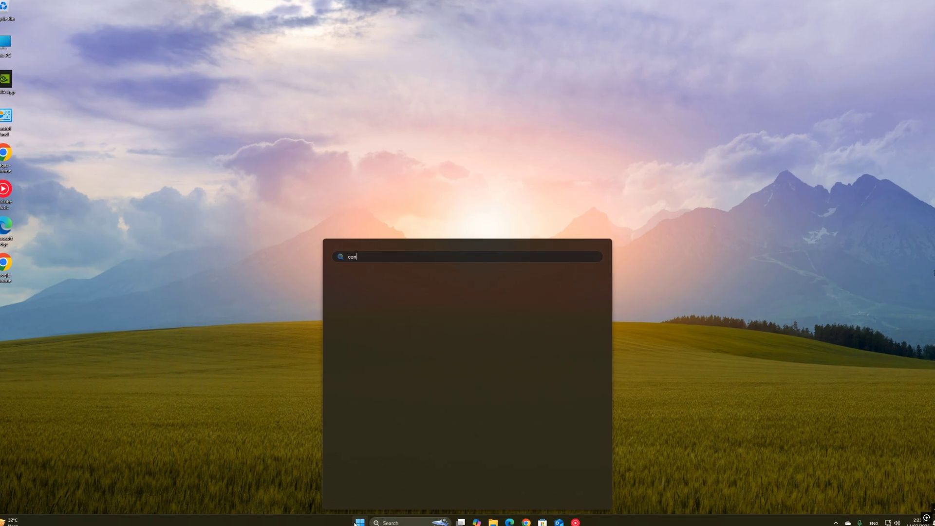
type("trol")
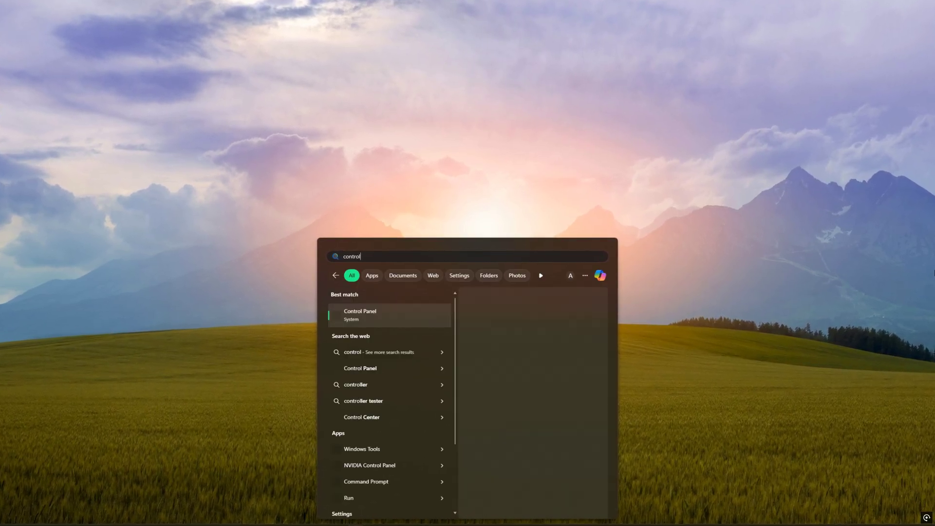
left_click(361, 313)
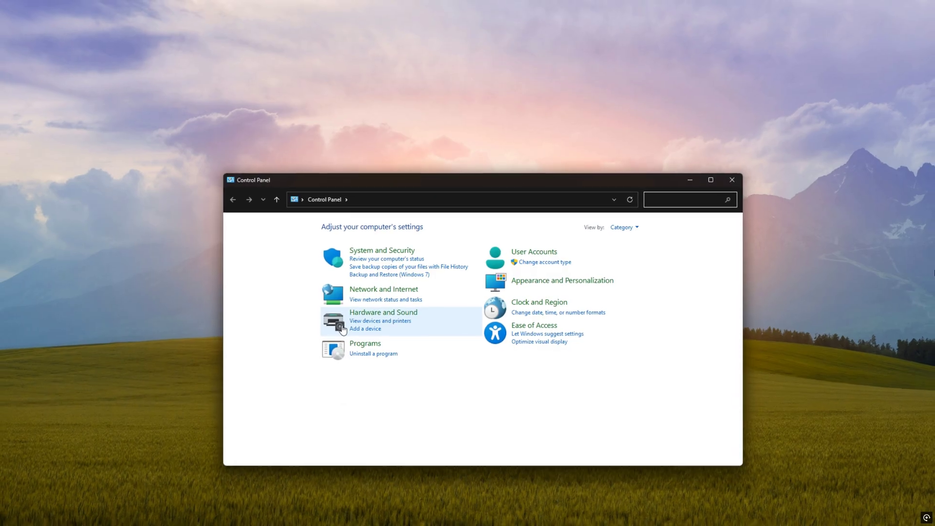
left_click(373, 353)
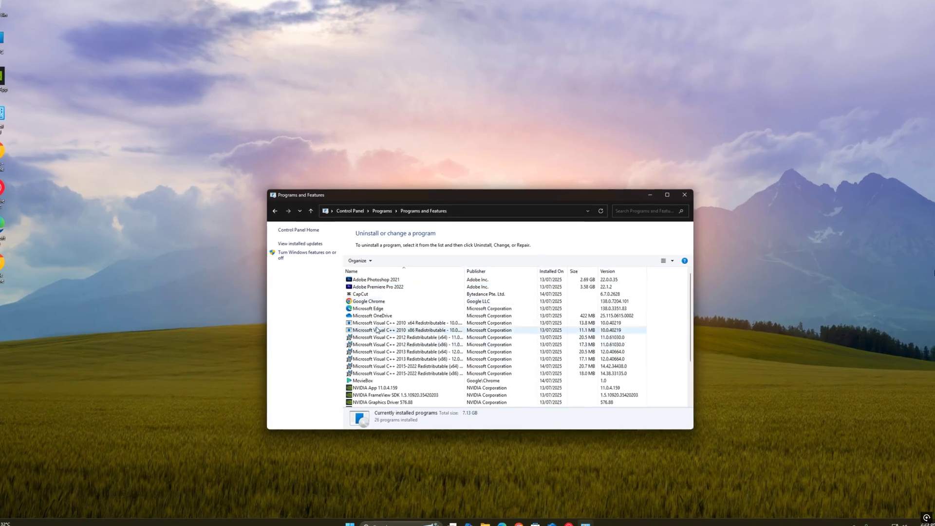
scroll(376, 330, "down", 3)
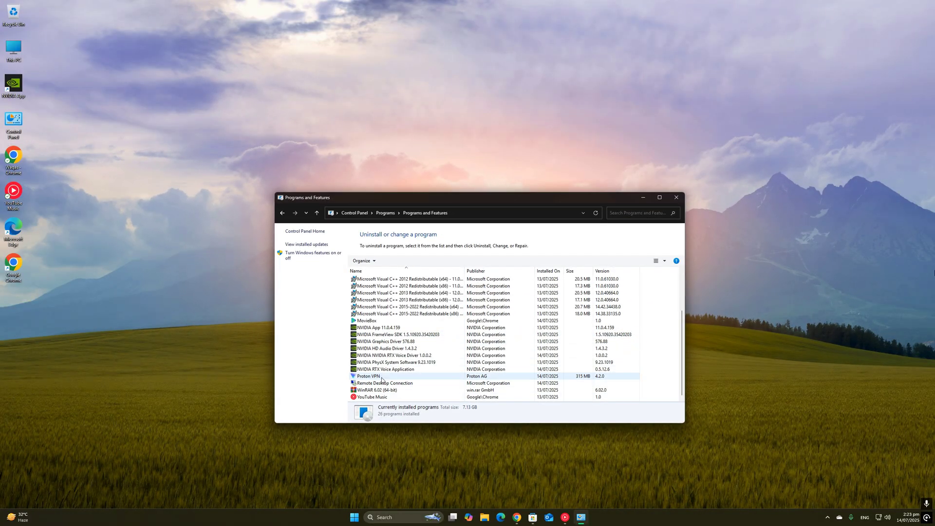
scroll(390, 297, "up", 3)
scroll(370, 365, "down", 3)
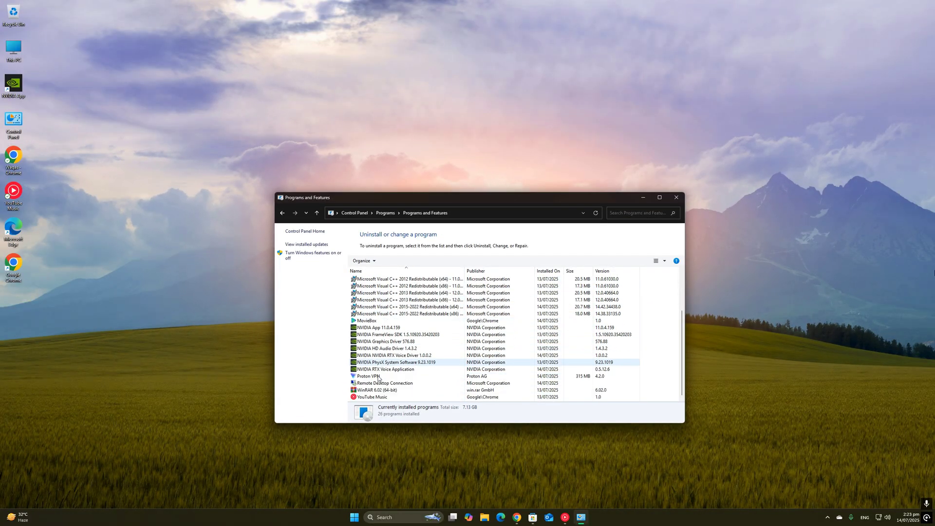
scroll(377, 368, "up", 3)
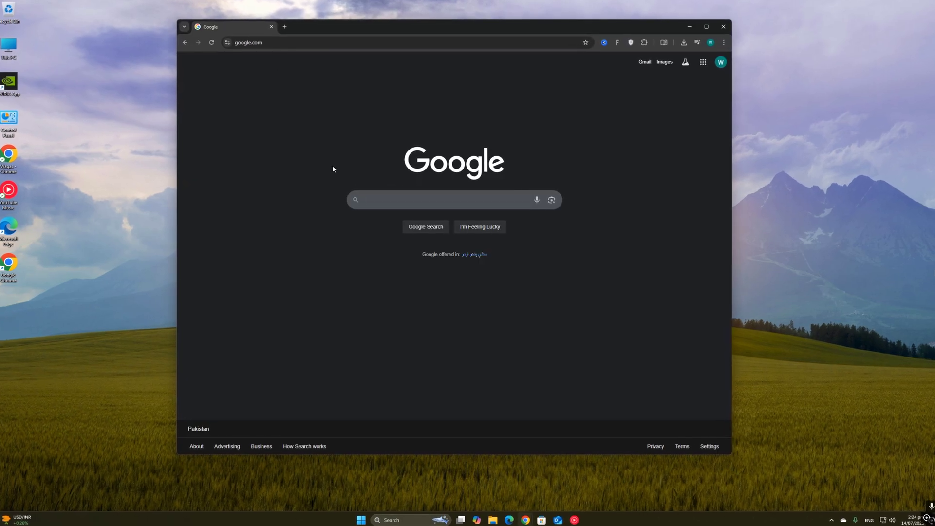
Search Google for config.office.com and open the Microsoft 365 Apps admin center result.
left_click(365, 201)
type("c")
type("onfig")
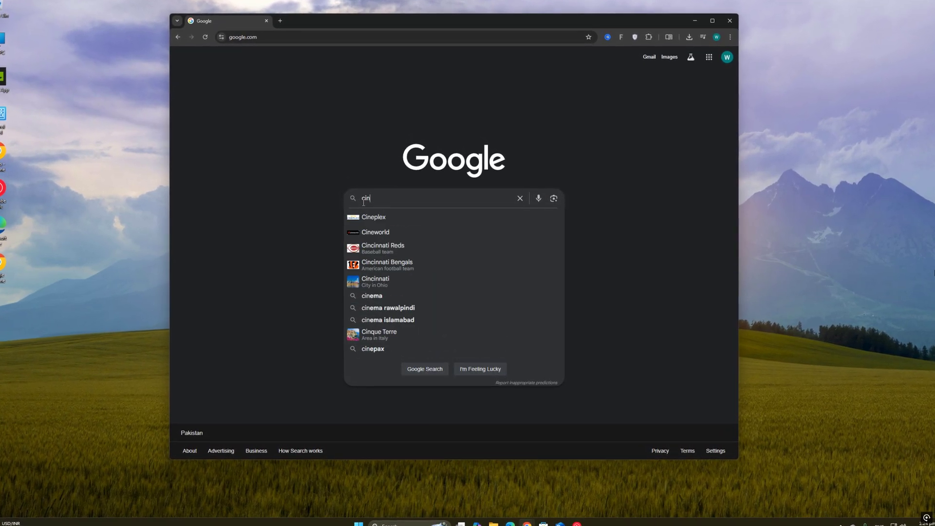
type(".offoce")
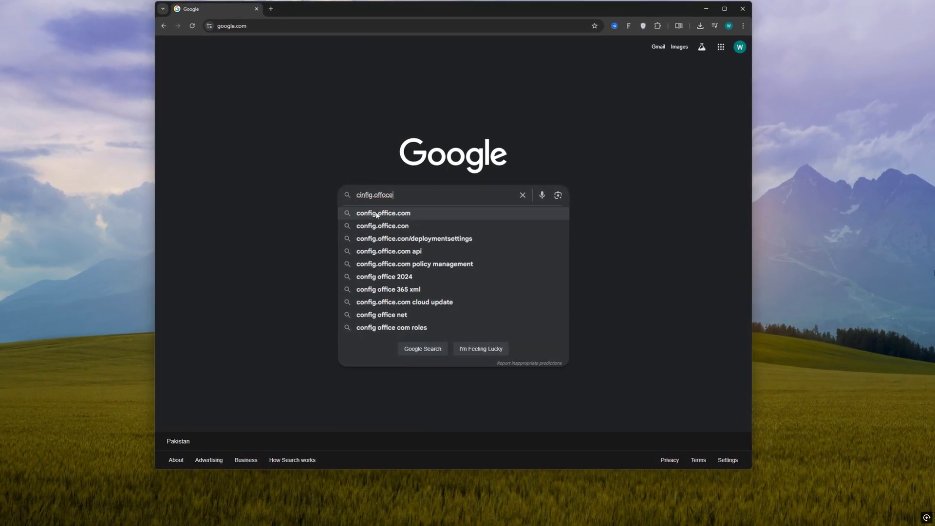
left_click(370, 212)
left_click(272, 126)
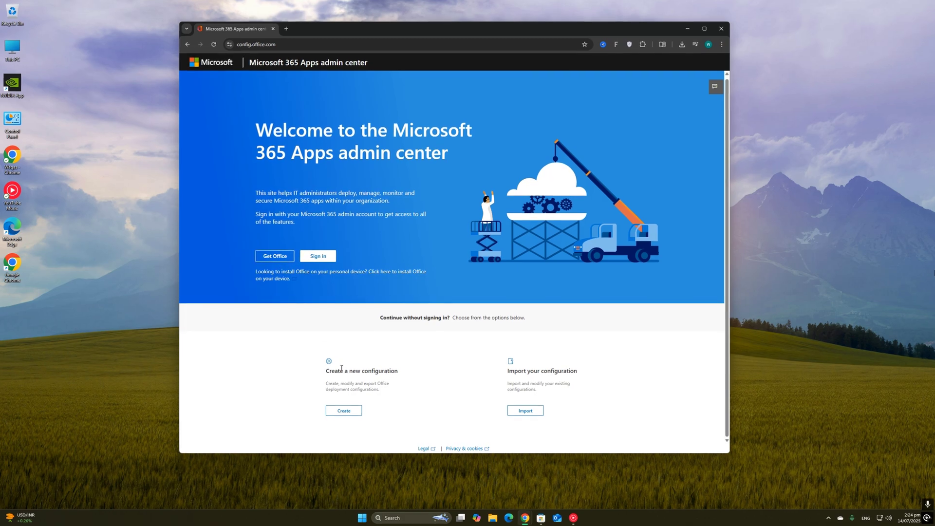
Start a new configuration using Office LTSC Professional Plus 2024 - Volume License.
left_click(344, 412)
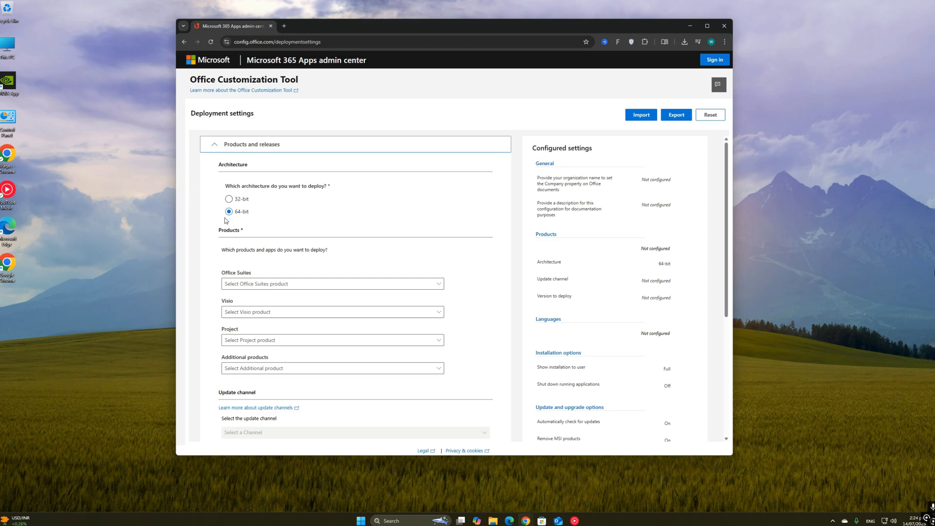
left_click(264, 285)
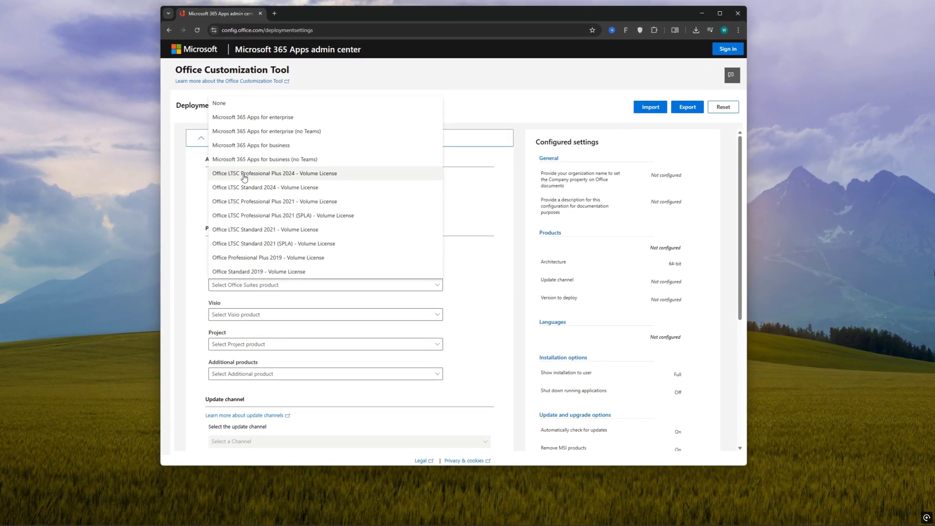
left_click(283, 174)
scroll(207, 309, "down", 3)
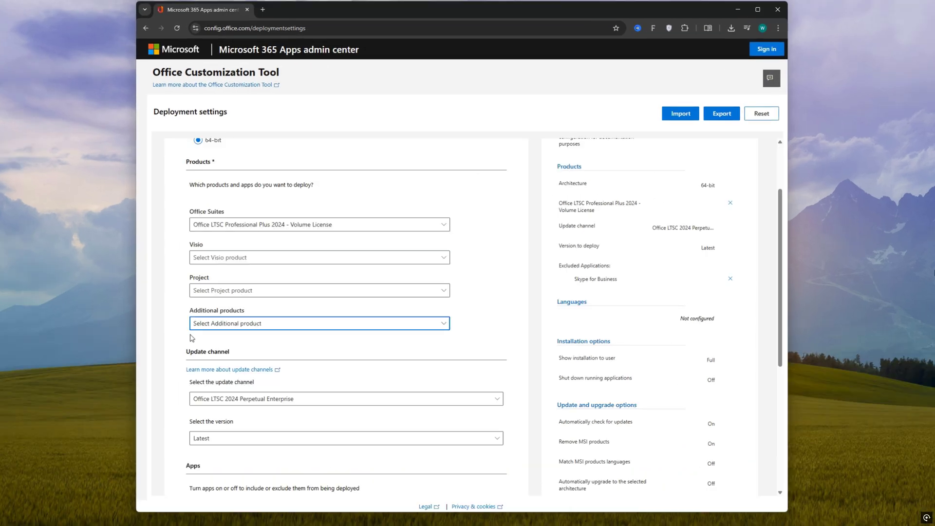
scroll(215, 371, "down", 2)
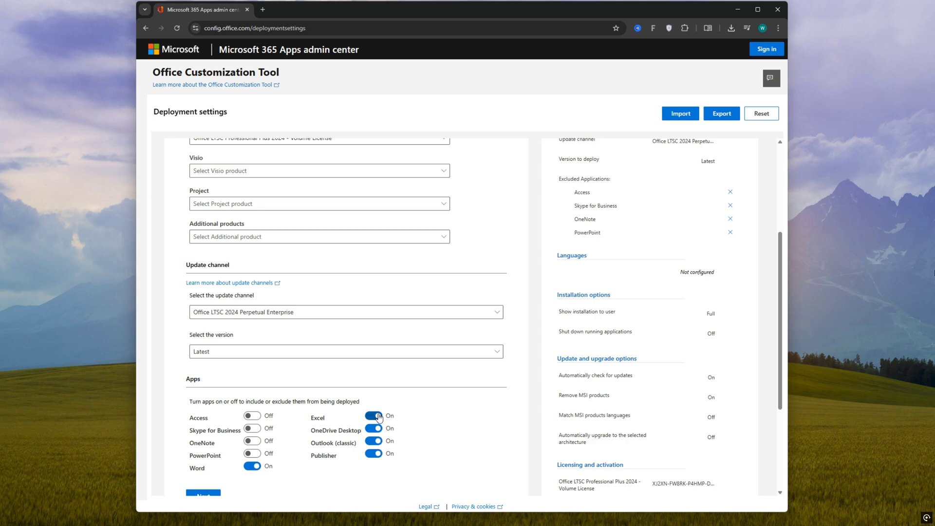
Include PowerPoint and exclude OneDrive Desktop, Outlook (classic) and Publisher from the deployment.
left_click(252, 453)
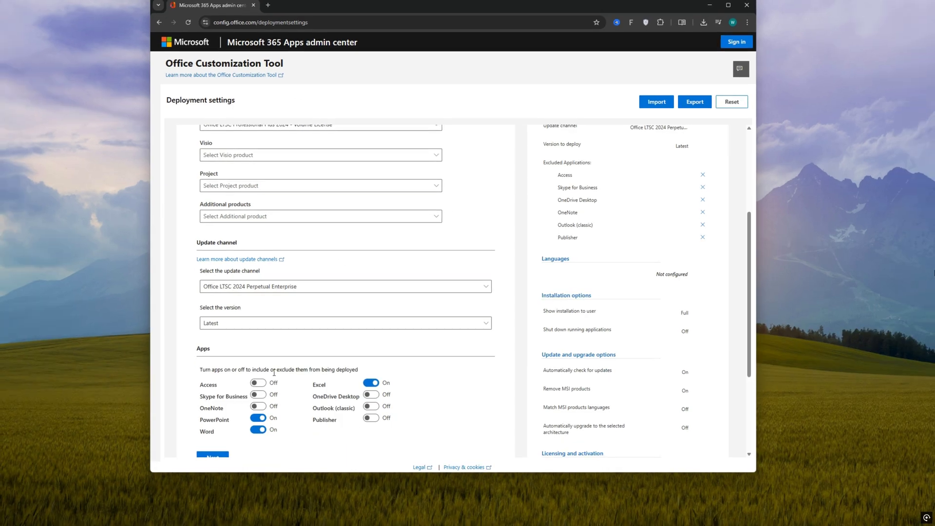
left_click(374, 454)
left_click(373, 441)
left_click(373, 428)
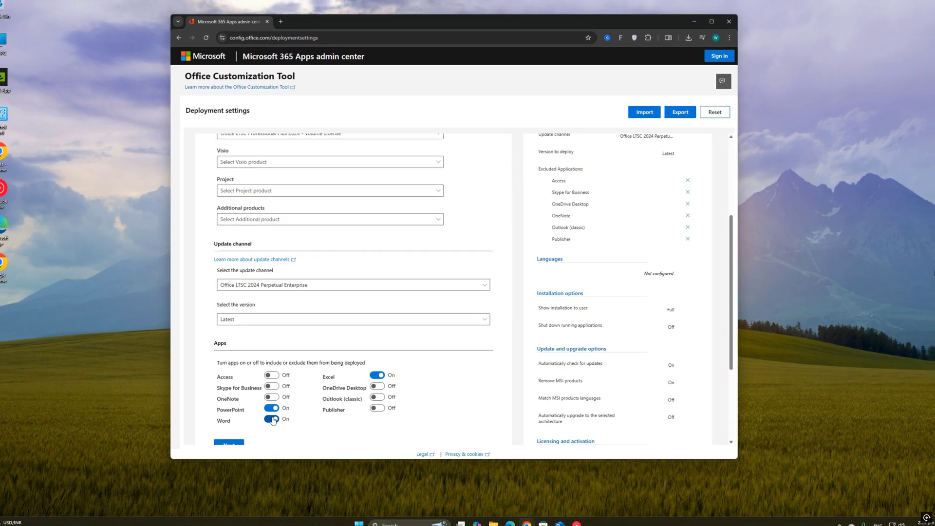
scroll(443, 395, "down", 1)
scroll(360, 394, "down", 1)
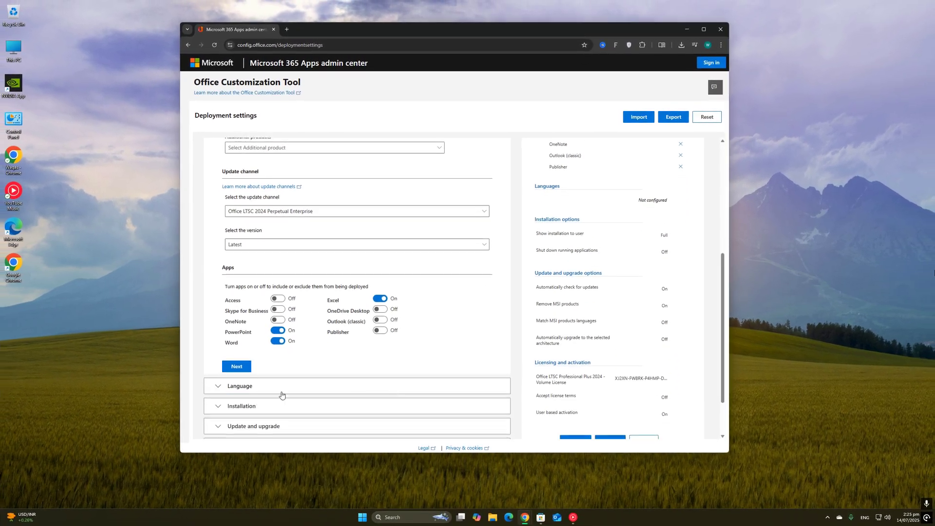
In the Language section, set English (United States) as the primary language.
left_click(225, 387)
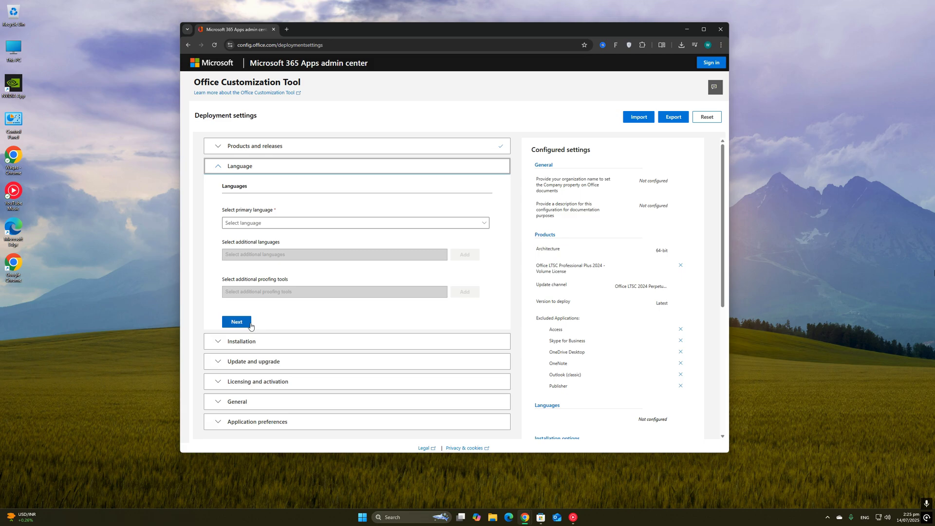
left_click(251, 225)
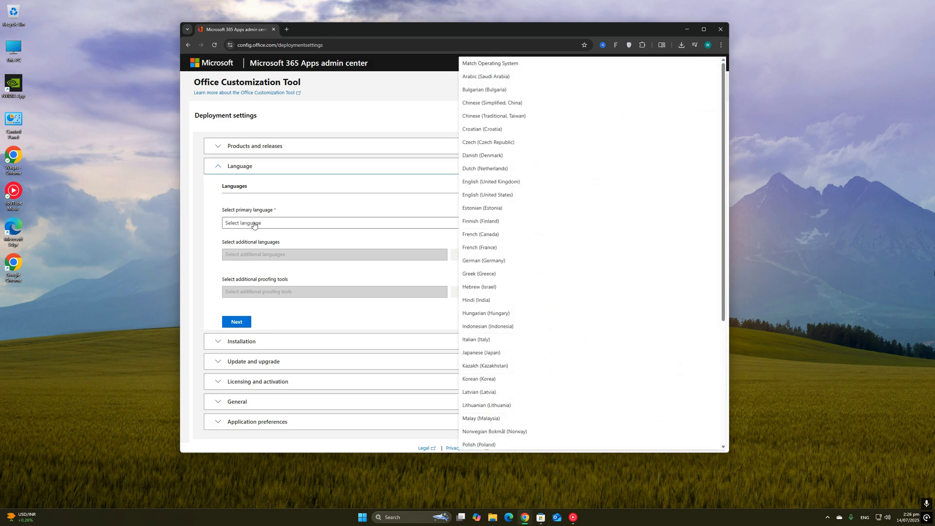
left_click(493, 196)
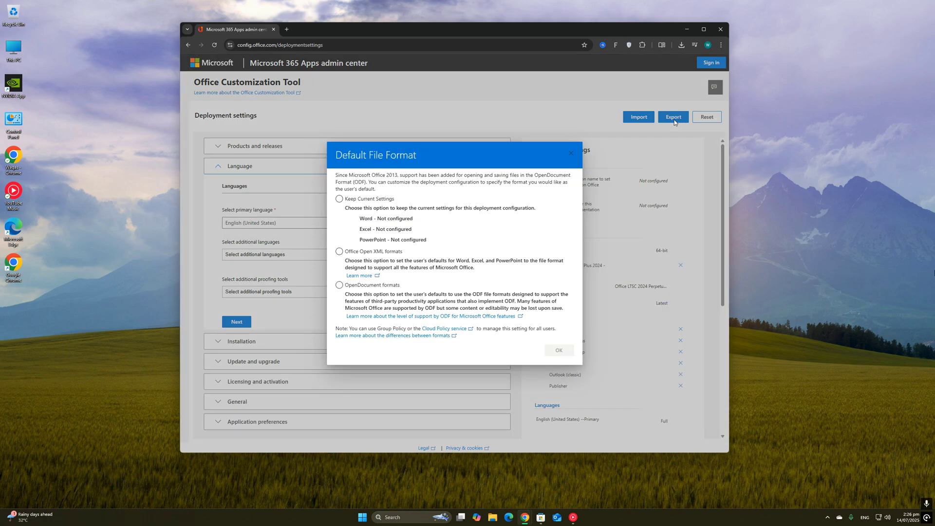
Choose Office Open XML formats, accept the license terms, and export Configuration.xml.
left_click(339, 251)
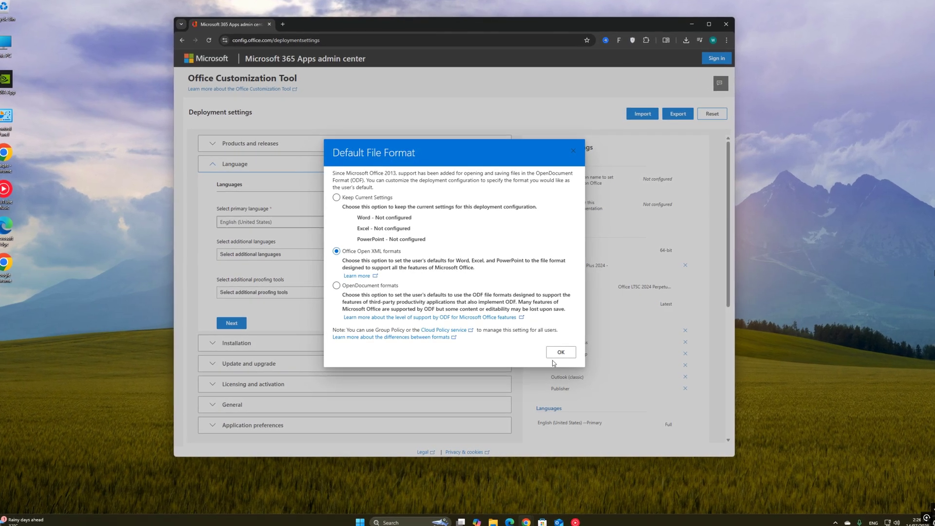
left_click(560, 352)
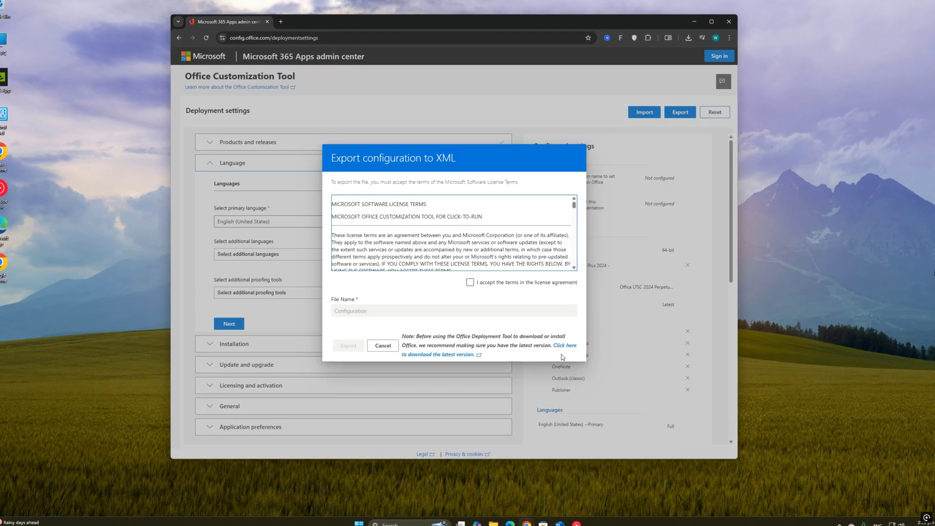
left_click(470, 282)
left_click(347, 346)
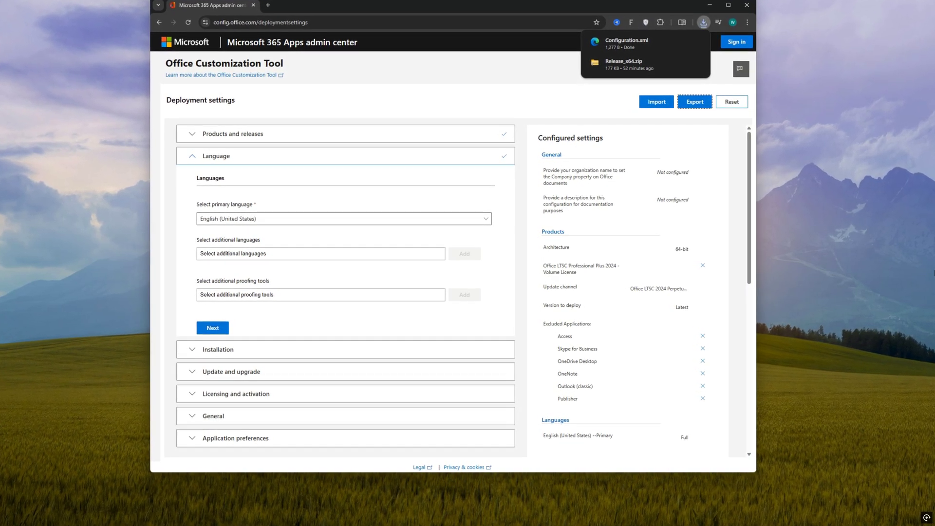
Show the downloaded Configuration file in Downloads as large icons, then open a new Chrome tab.
left_click(696, 40)
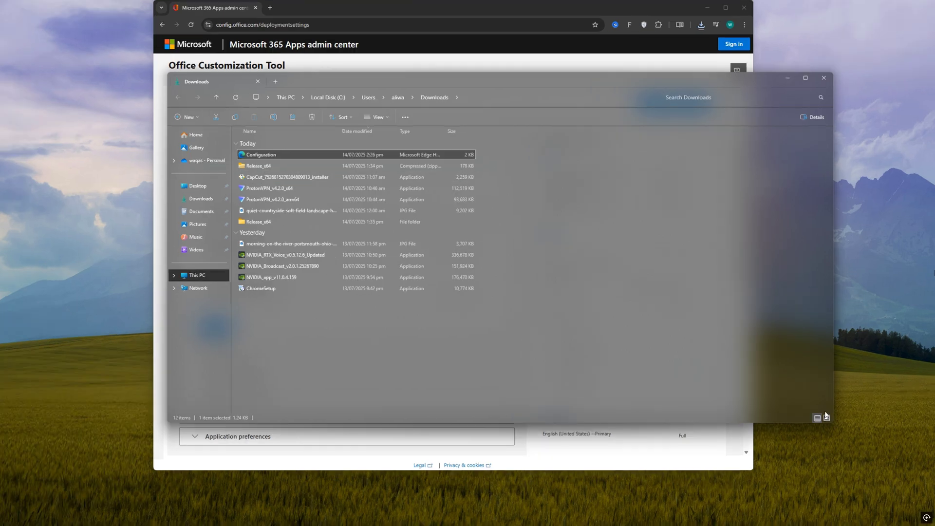
key("ctrl+shift+2")
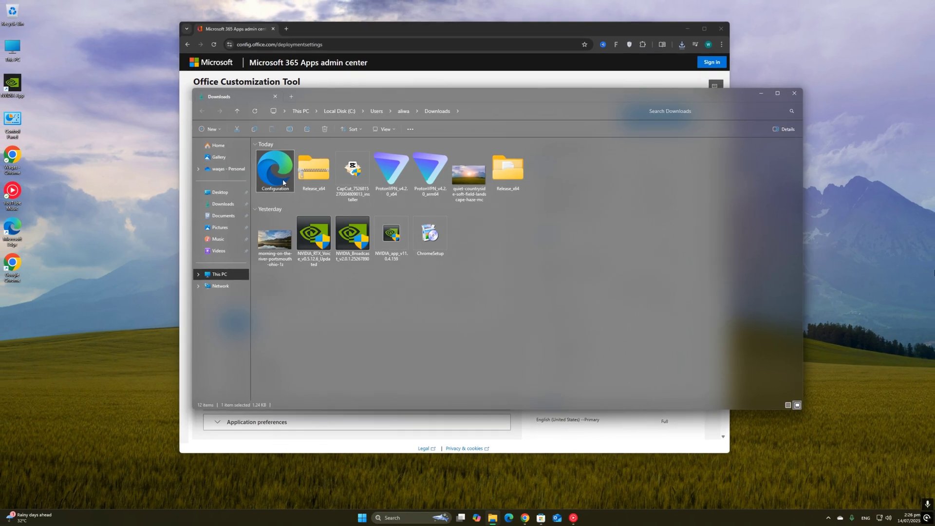
left_click(363, 40)
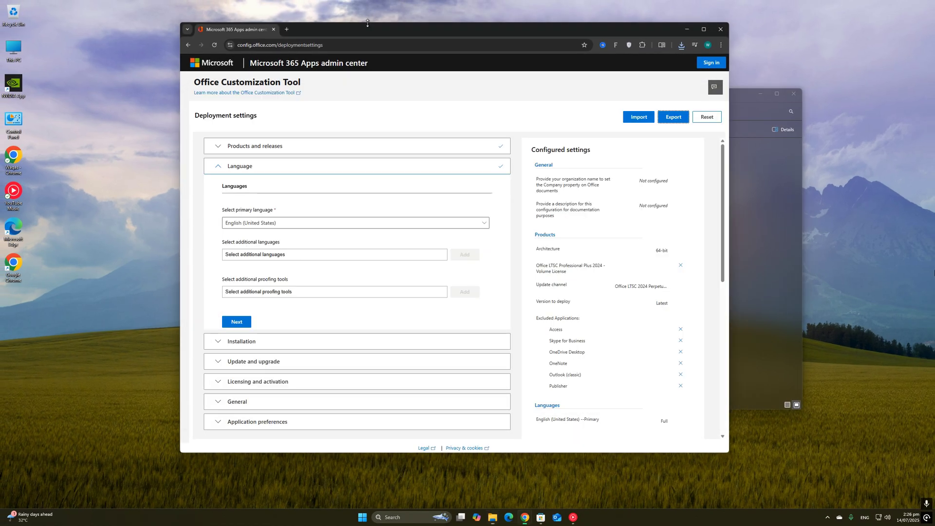
left_click(287, 29)
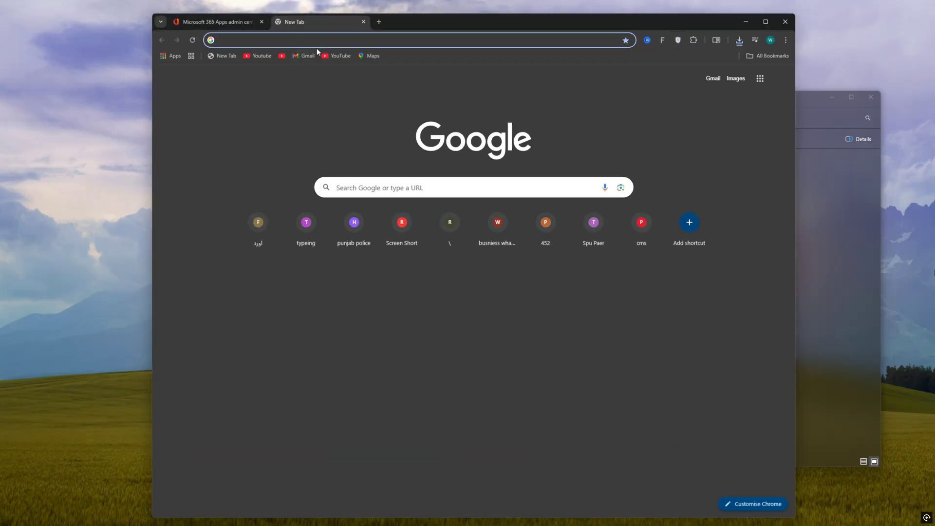
left_click(317, 44)
Search Google for office deployment tool and select the Office Deployment Tool page heading.
type("office")
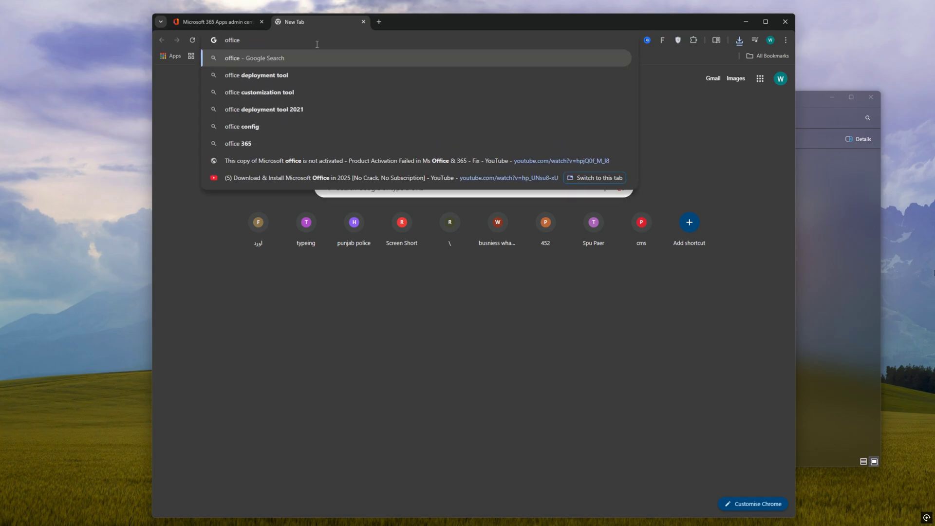
key("Down")
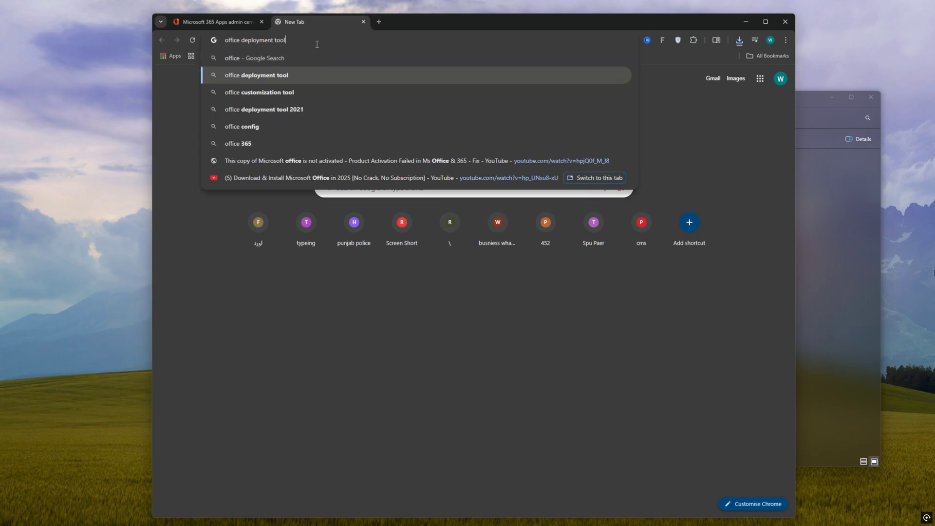
key("Return")
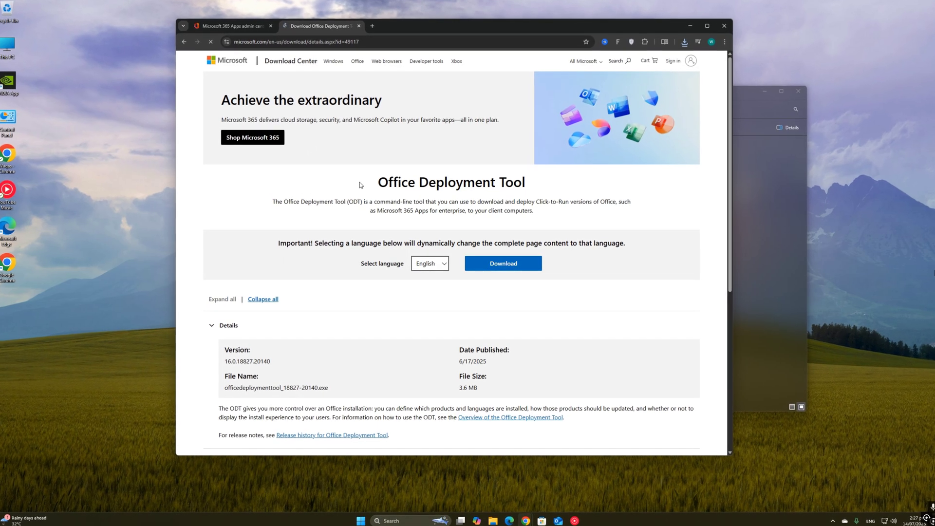
left_click_drag(360, 182, 410, 182)
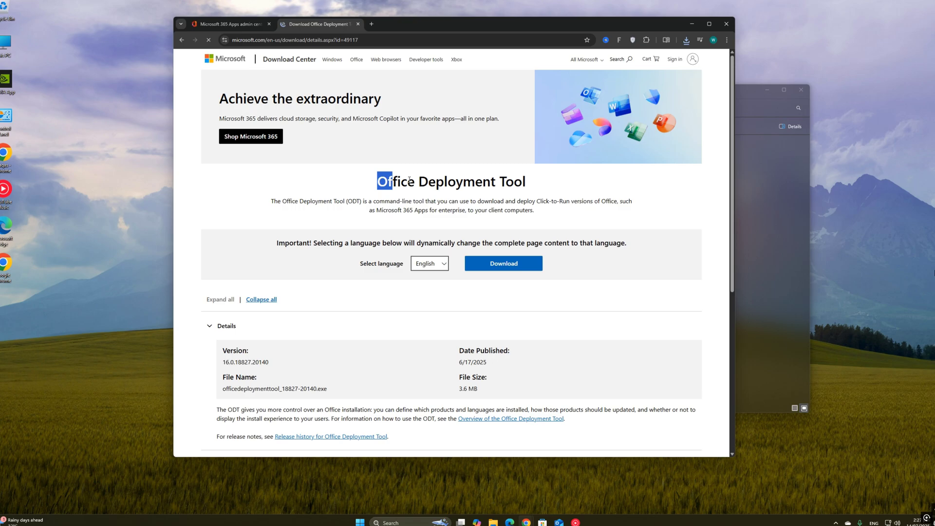
triple_click(408, 179)
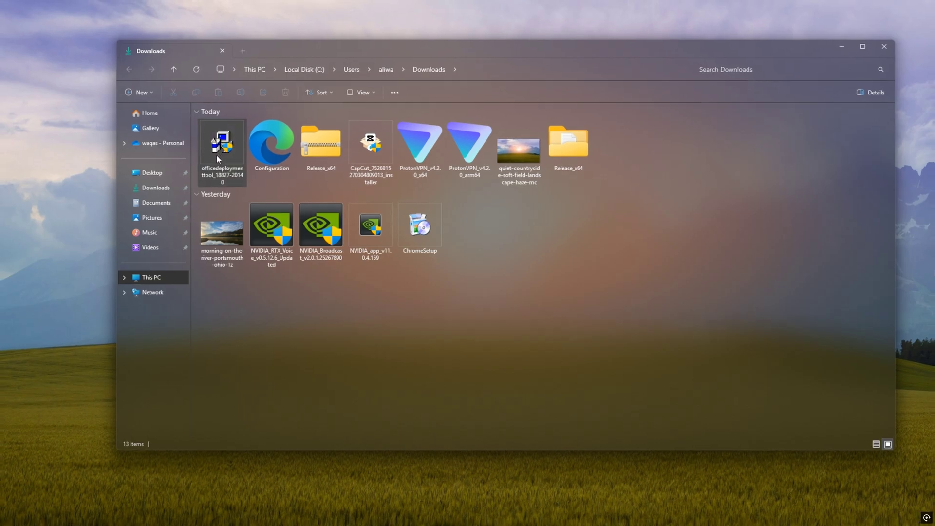
Run officedeploymenttool as administrator, accept its license, and extract its files into Downloads.
double_click(220, 159)
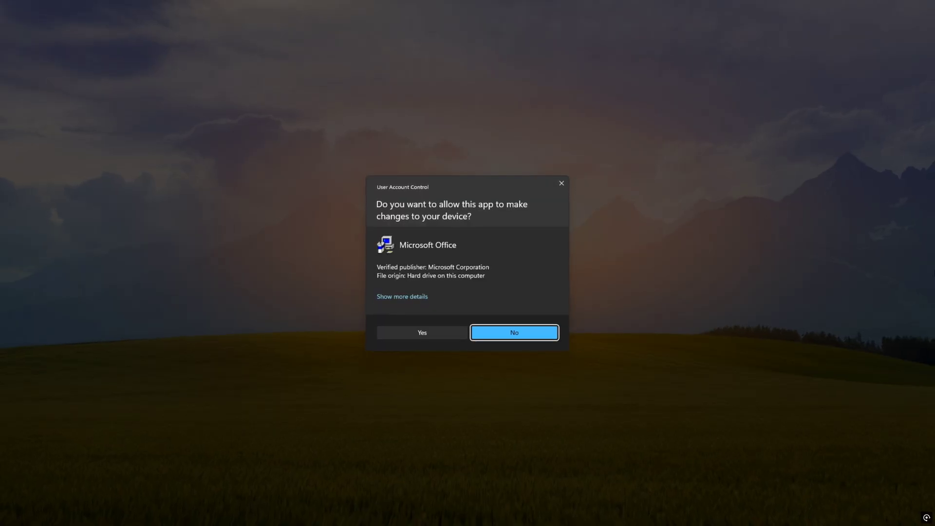
left_click(422, 333)
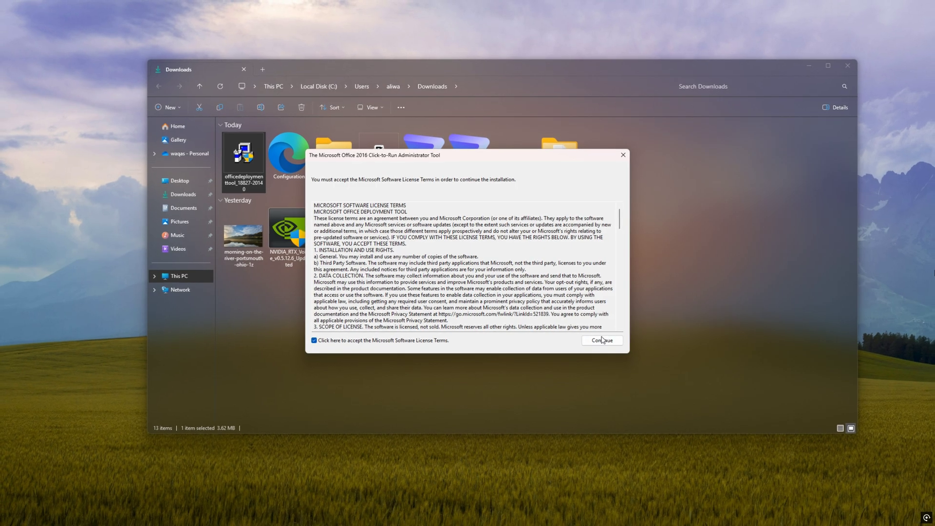
left_click(602, 341)
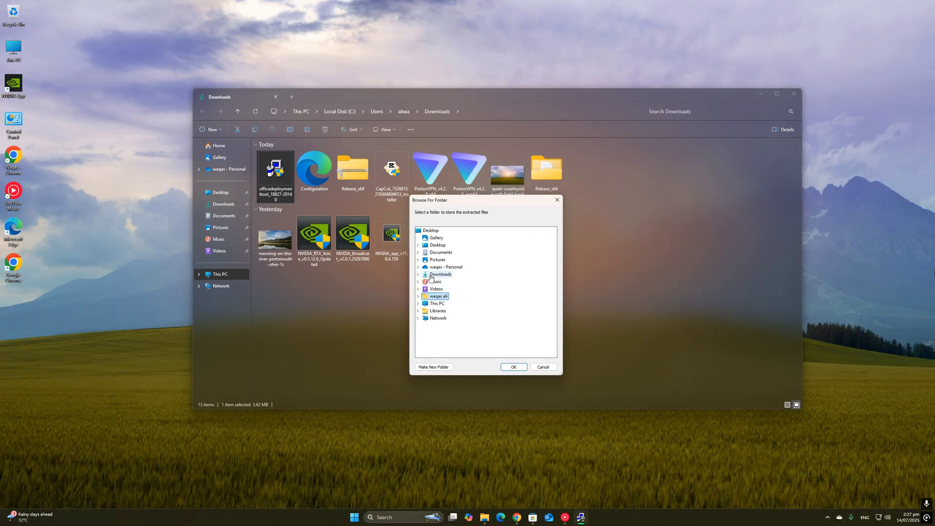
left_click(507, 368)
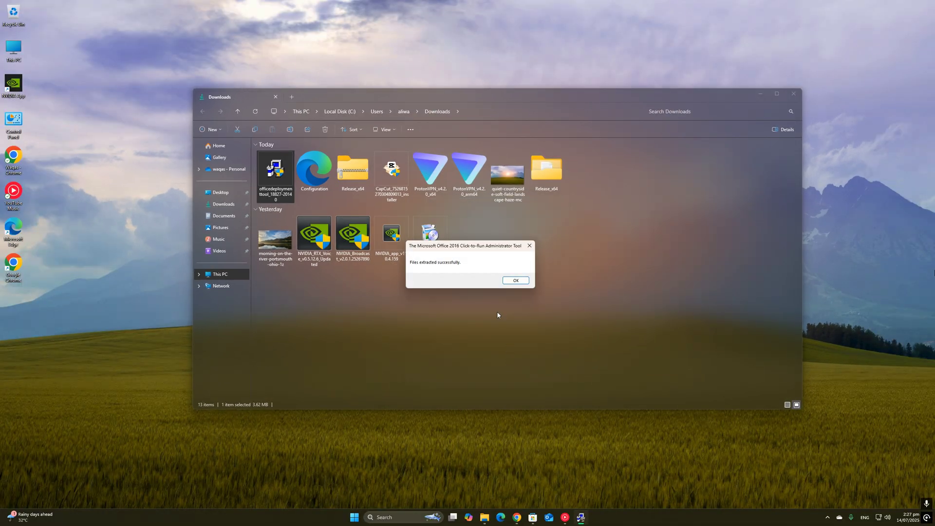
left_click(517, 283)
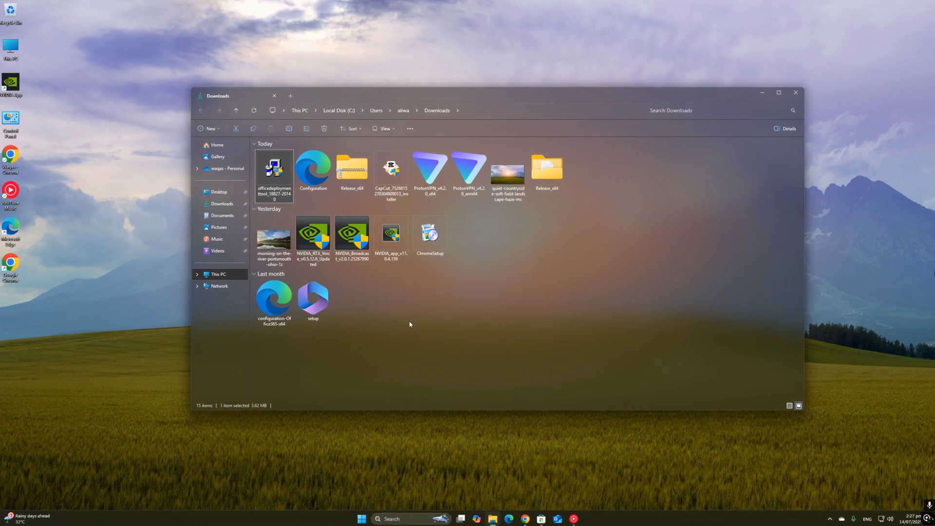
Create an Office folder in Downloads, move setup and Configuration into it, and open it.
right_click(384, 319)
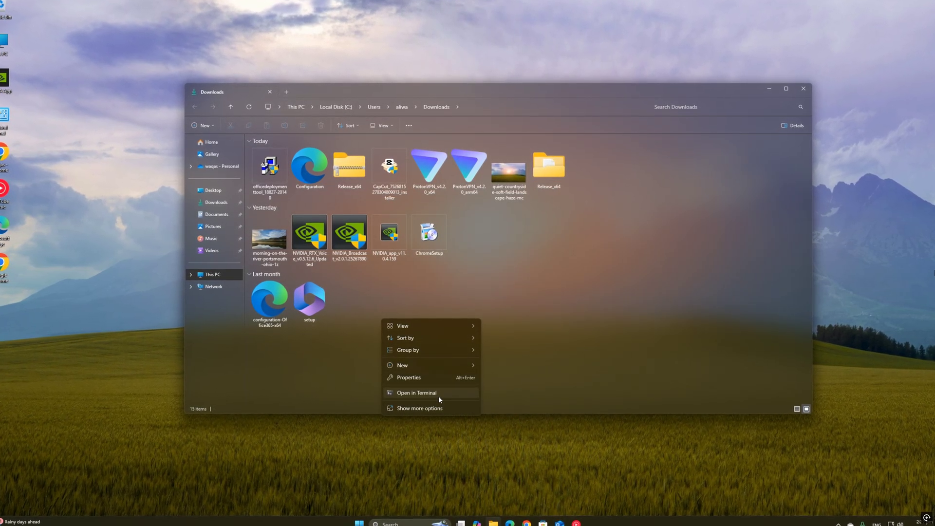
mouse_move(436, 364)
left_click(501, 372)
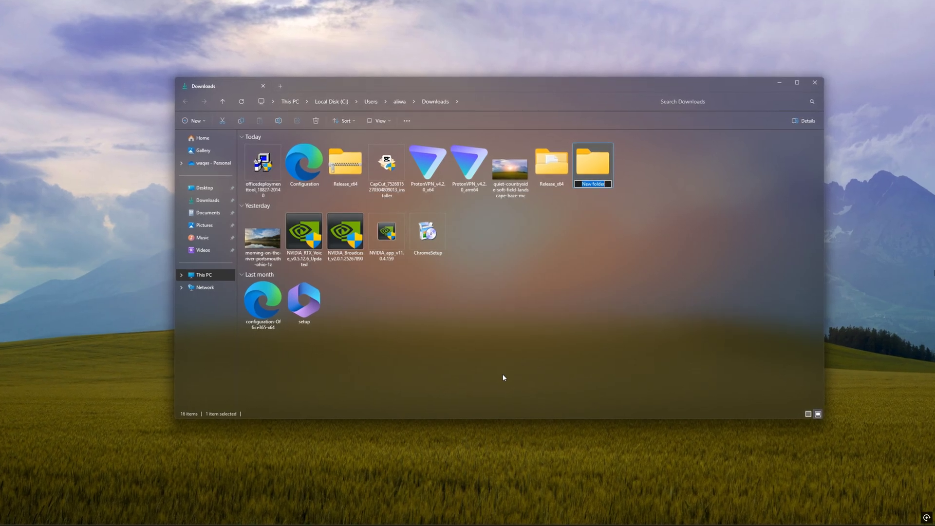
type("Off")
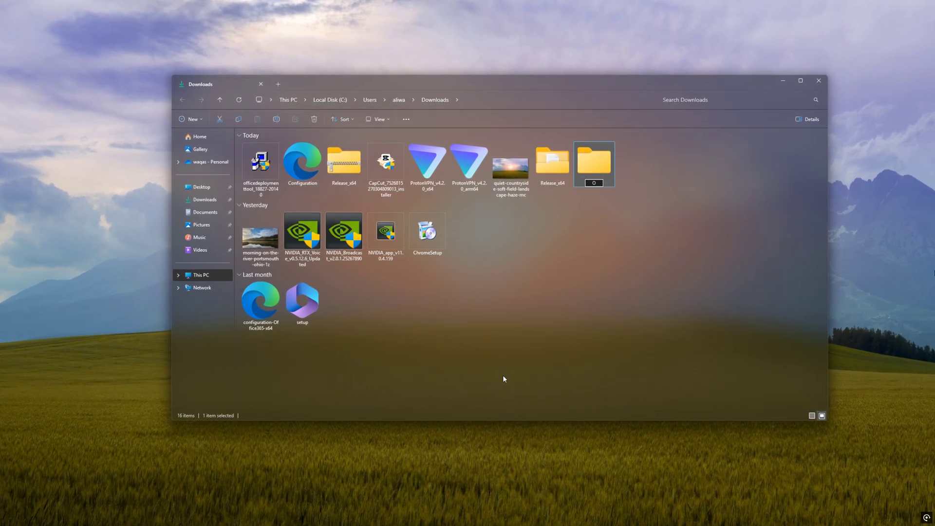
type("ice")
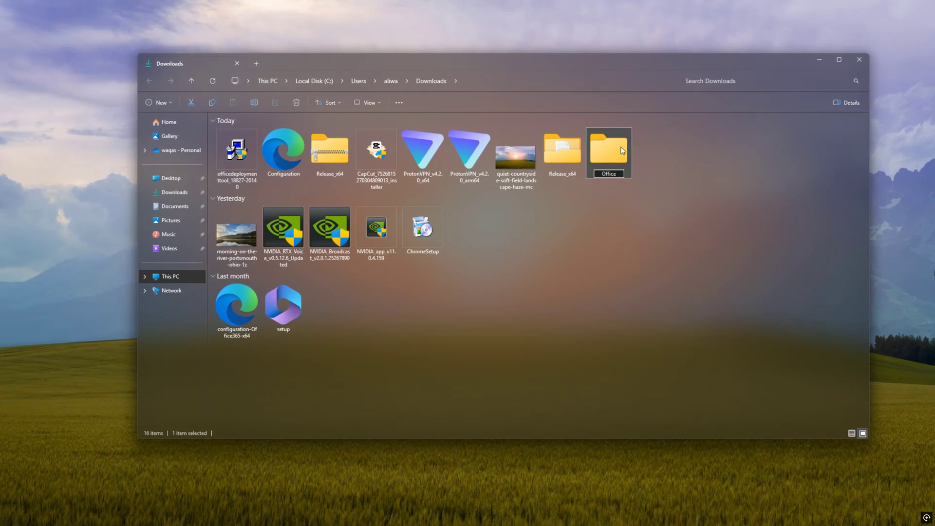
key("Return")
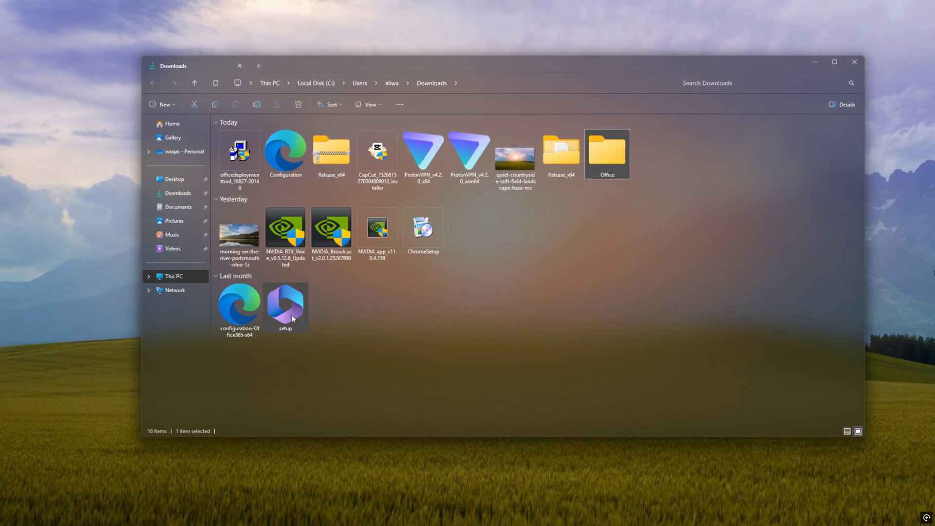
left_click_drag(291, 314, 606, 155)
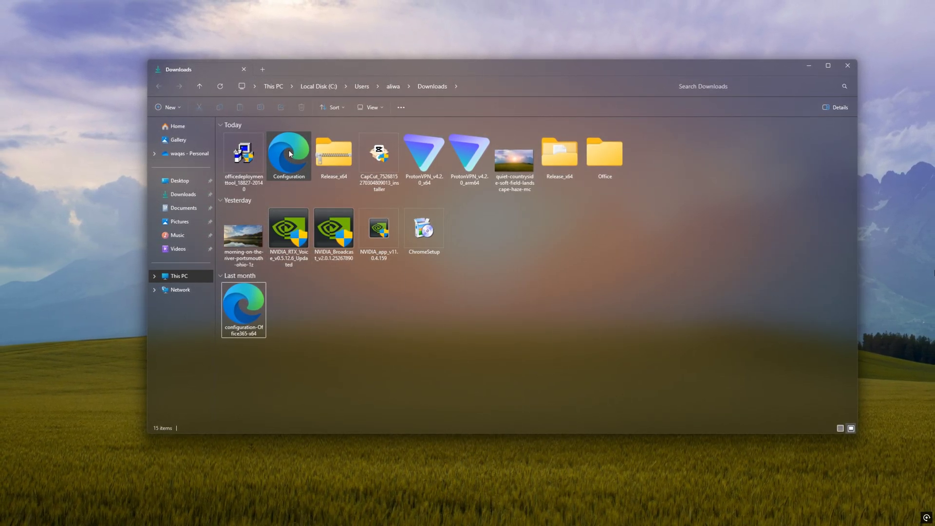
left_click_drag(286, 156, 606, 156)
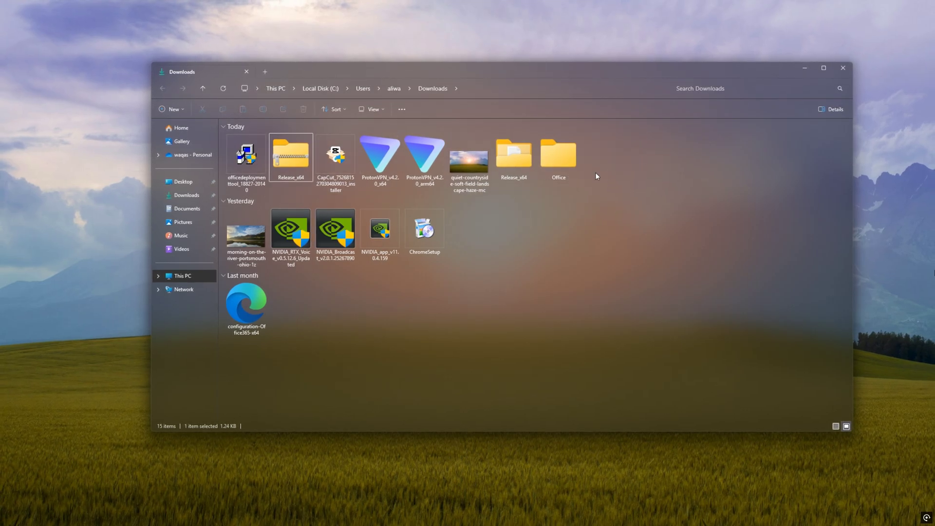
double_click(563, 169)
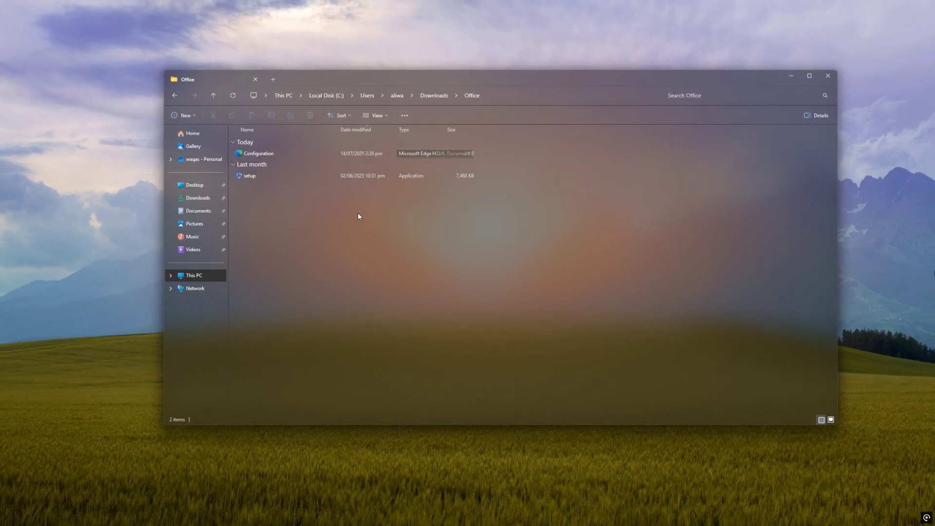
Show the desktop and search Windows for cmd.
key("super+d")
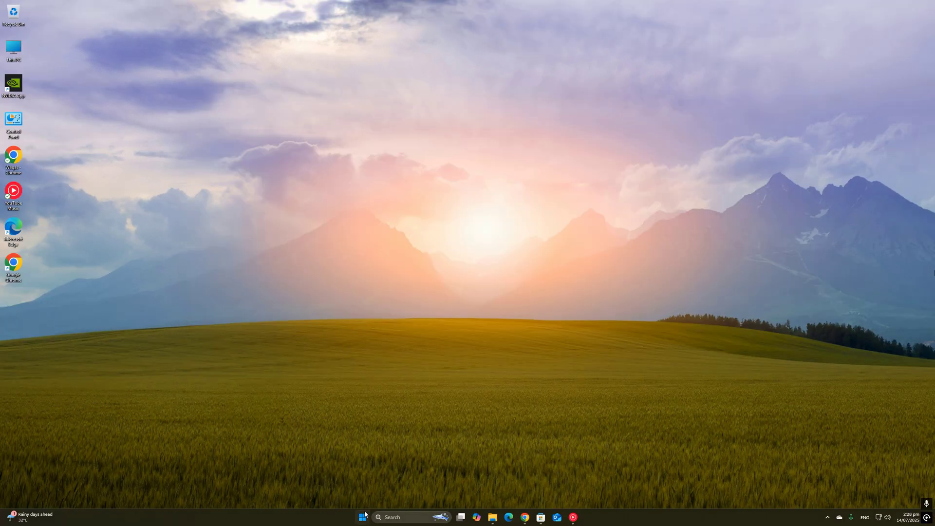
left_click(363, 517)
type("cmd")
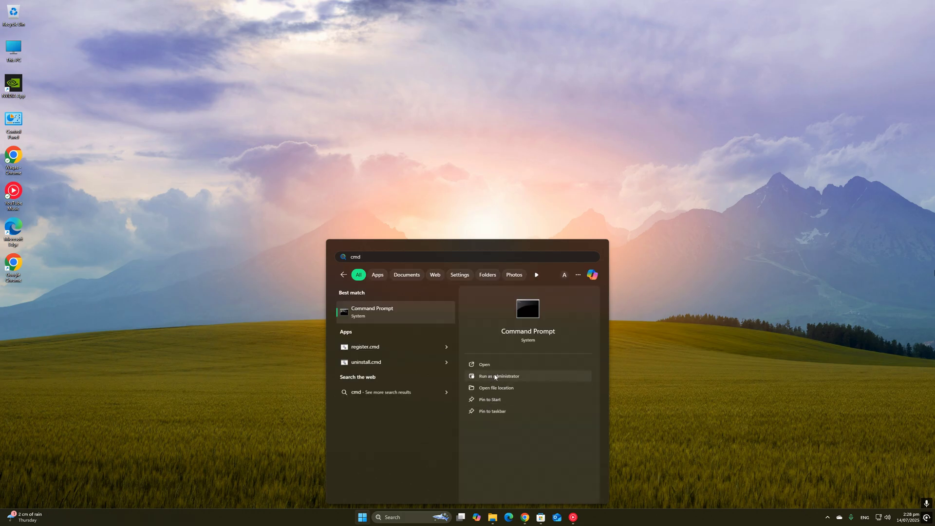
Open Command Prompt as administrator and centre its window.
left_click(495, 377)
left_click(435, 314)
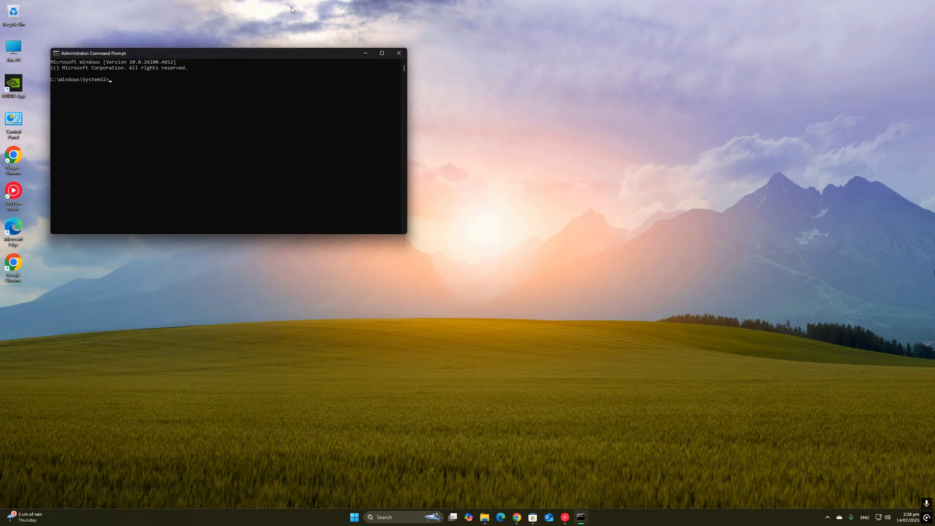
left_click_drag(260, 54, 485, 96)
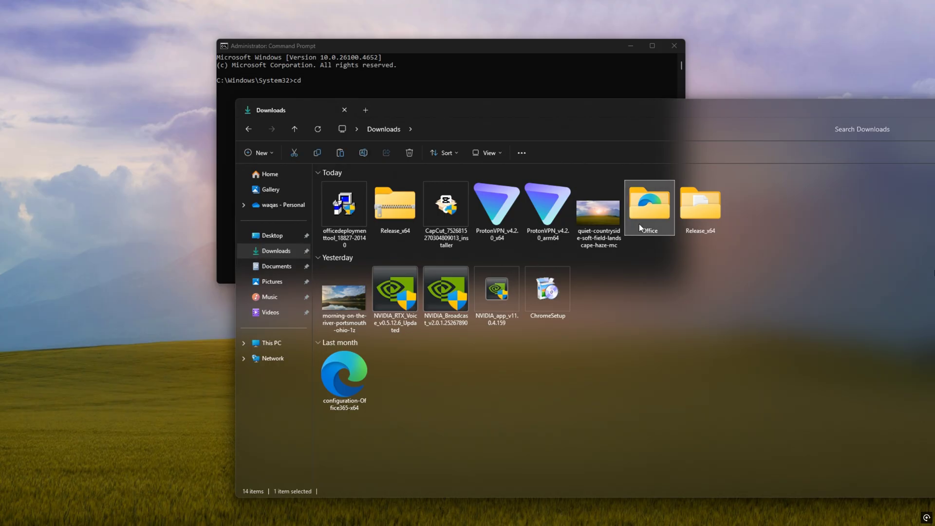
Change directory to the Downloads\Office folder and copy the setup.exe /configure Configuration.xml command.
double_click(639, 224)
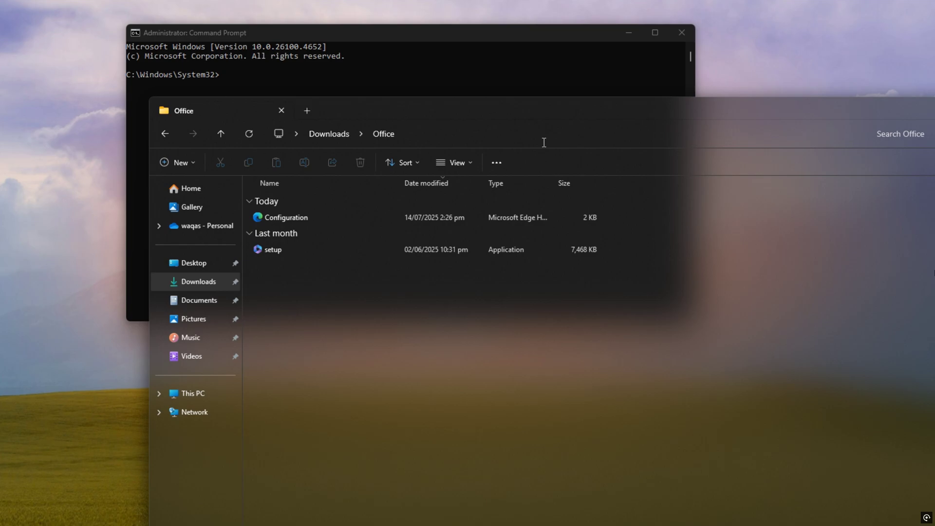
left_click(552, 131)
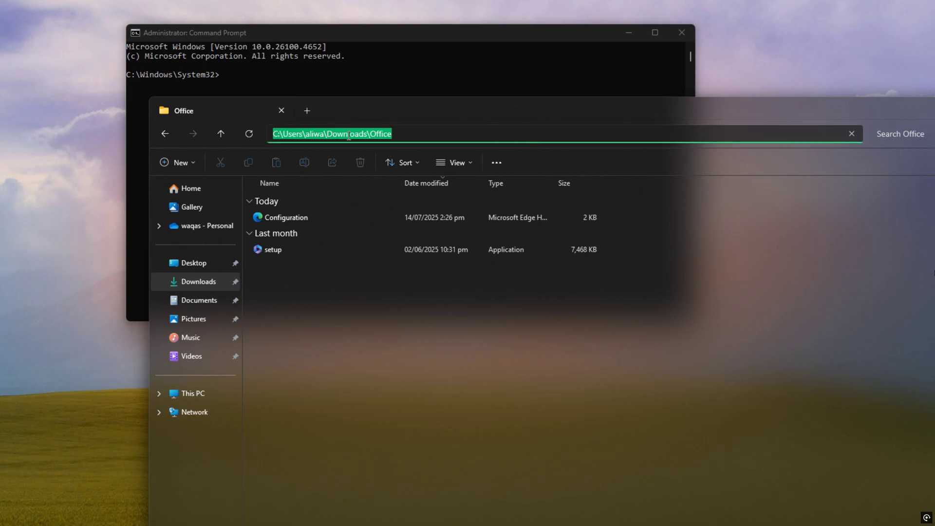
left_click(350, 37)
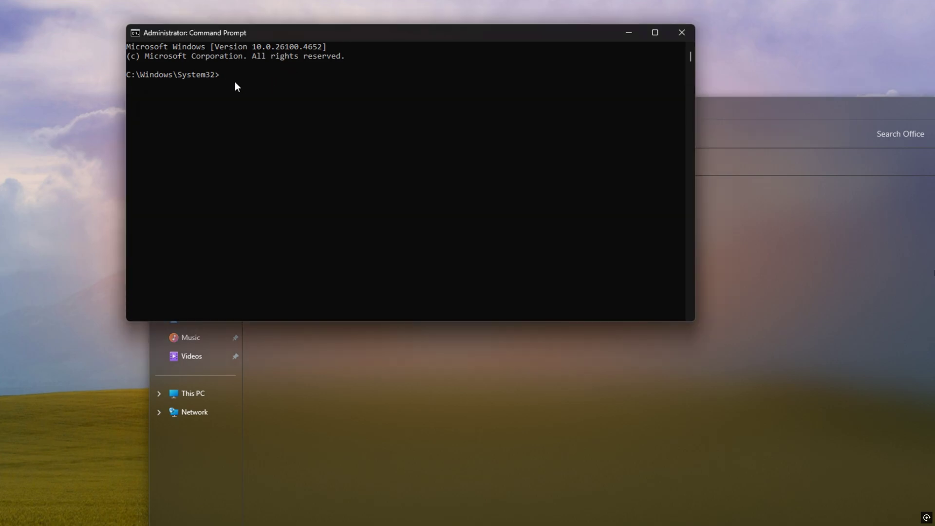
type("C:\\Users\\aliwa\\Downloads\\Office")
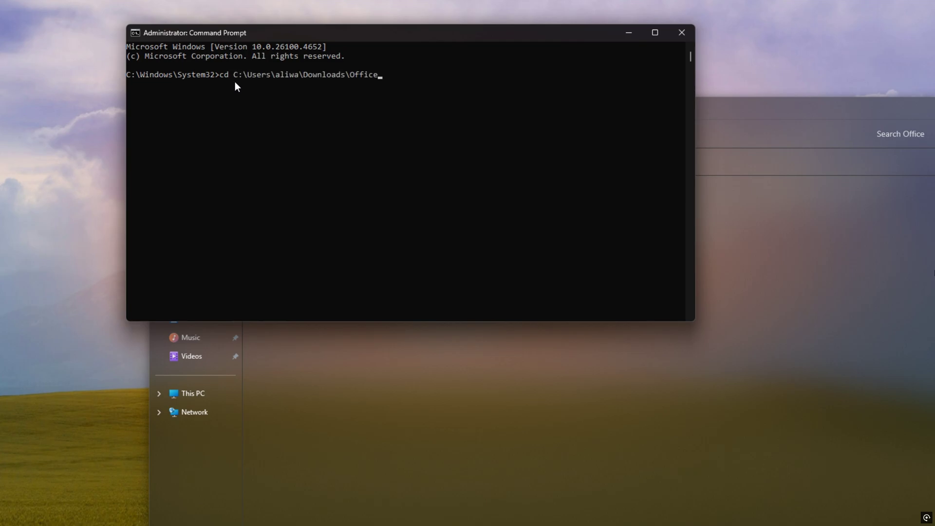
key("Return")
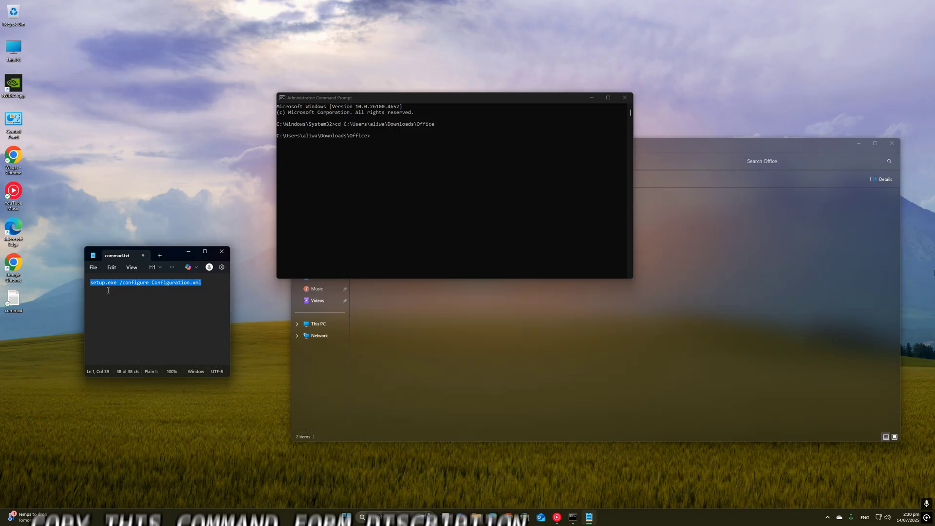
right_click(113, 286)
left_click(132, 321)
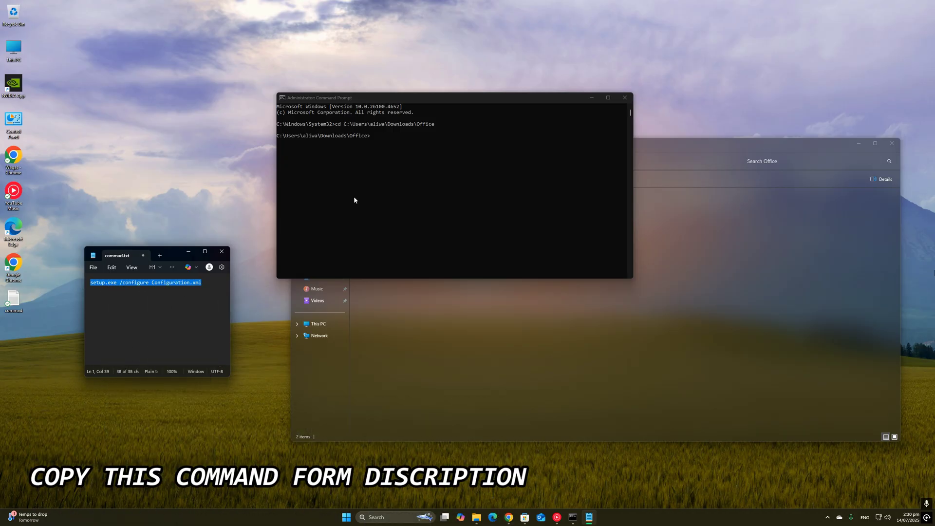
Run setup.exe /configure Configuration.xml, then accept Word's license and decline optional diagnostic data.
key("ctrl+v")
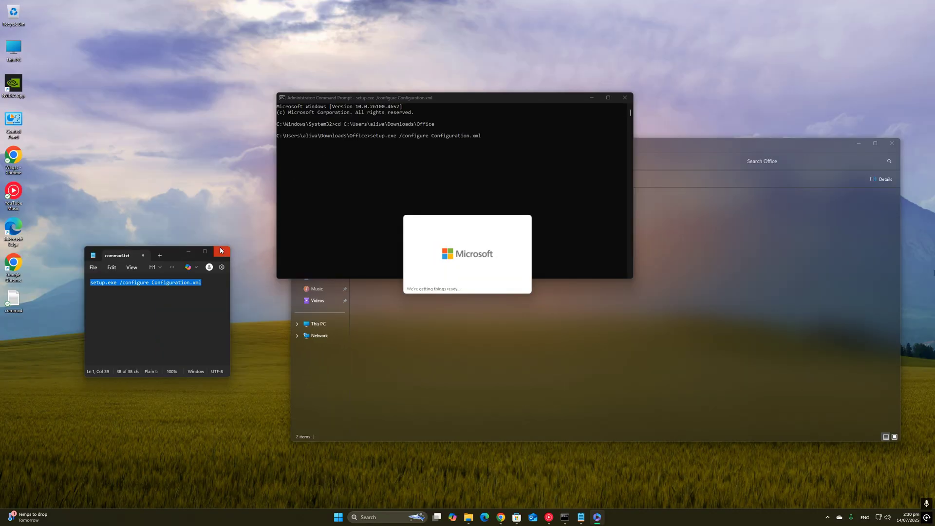
left_click(220, 248)
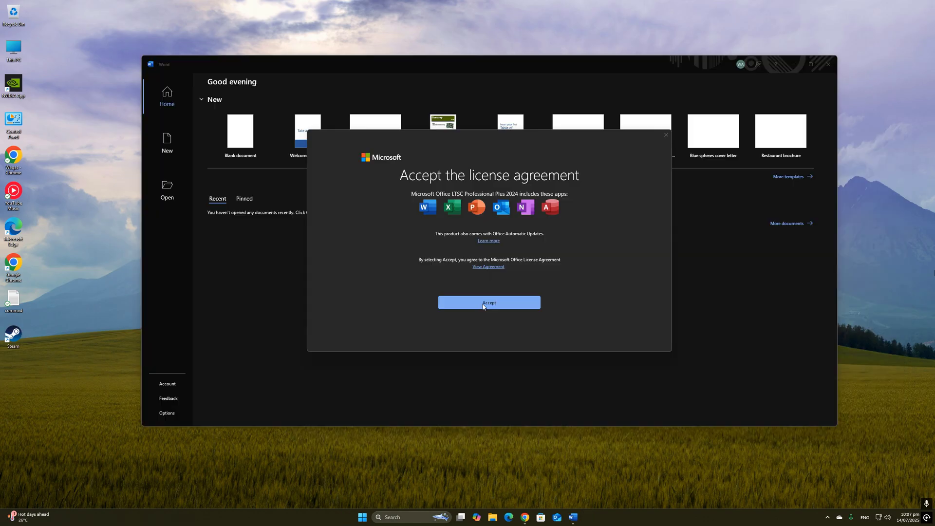
left_click(483, 305)
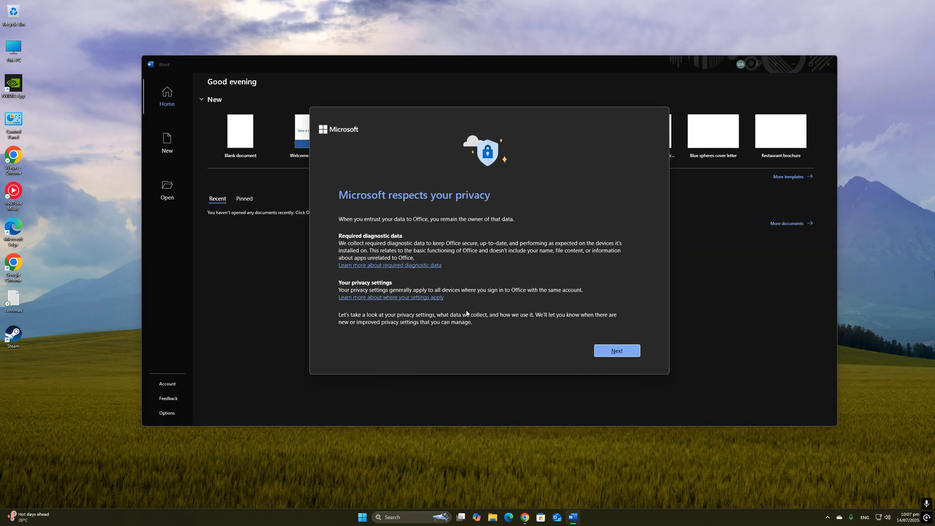
left_click(611, 351)
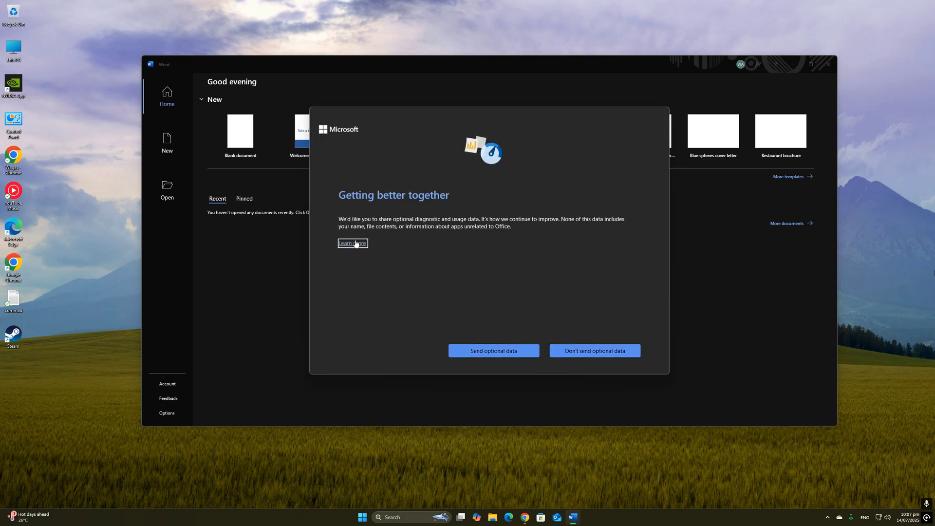
left_click(558, 351)
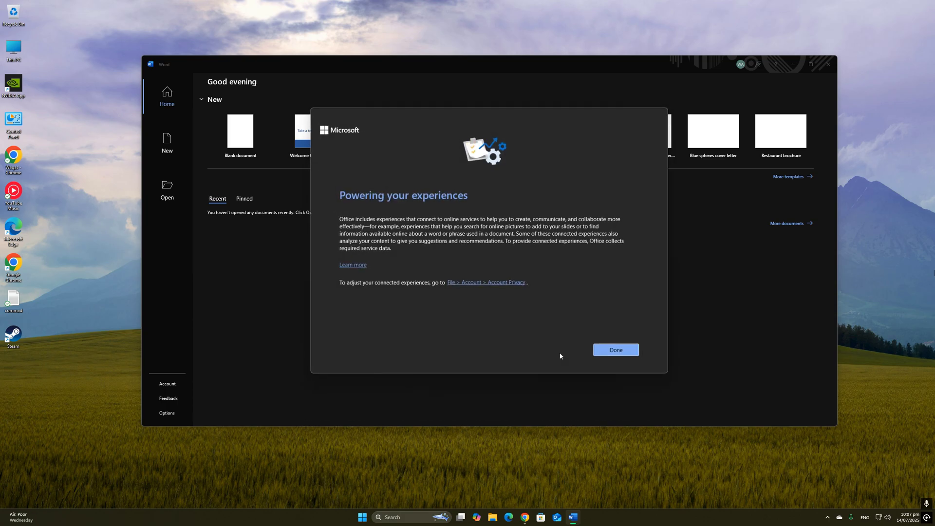
key("Return")
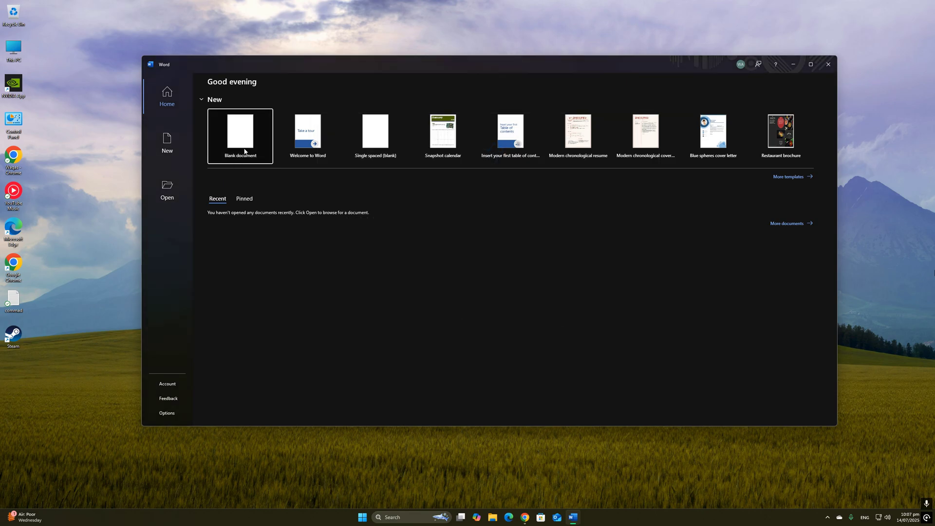
Create a blank document and type 'subscriber to me I hope its help'.
left_click(246, 152)
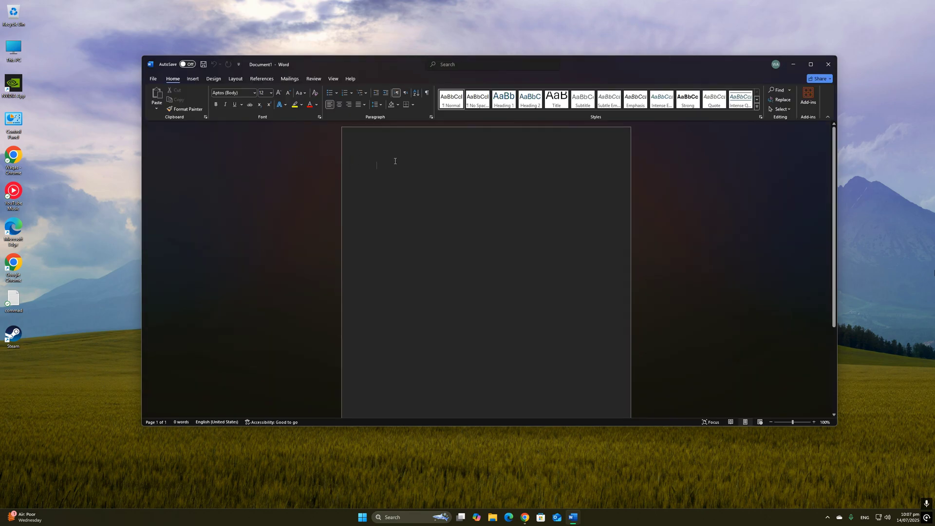
type("subj")
key("BackSpace")
key("BackSpace")
key("BackSpace")
key("BackSpace")
type("sub")
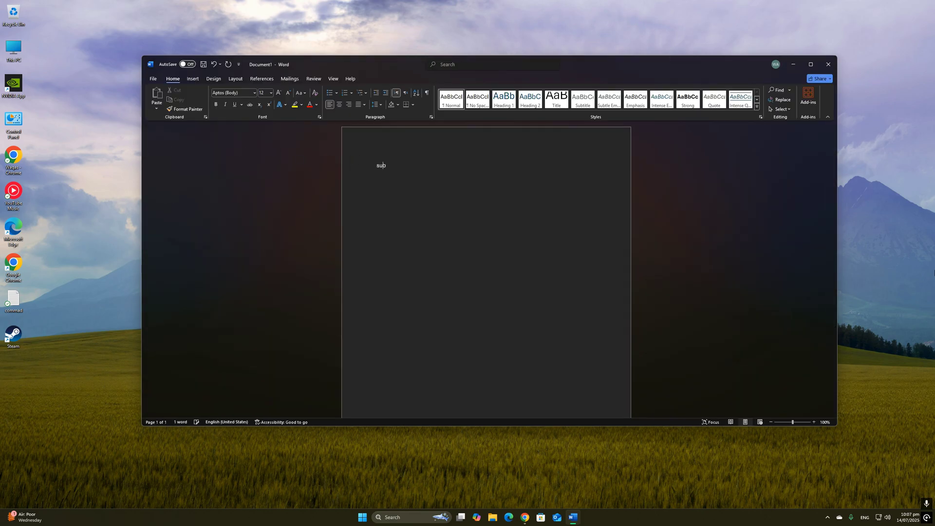
type("scriber to me I hope i")
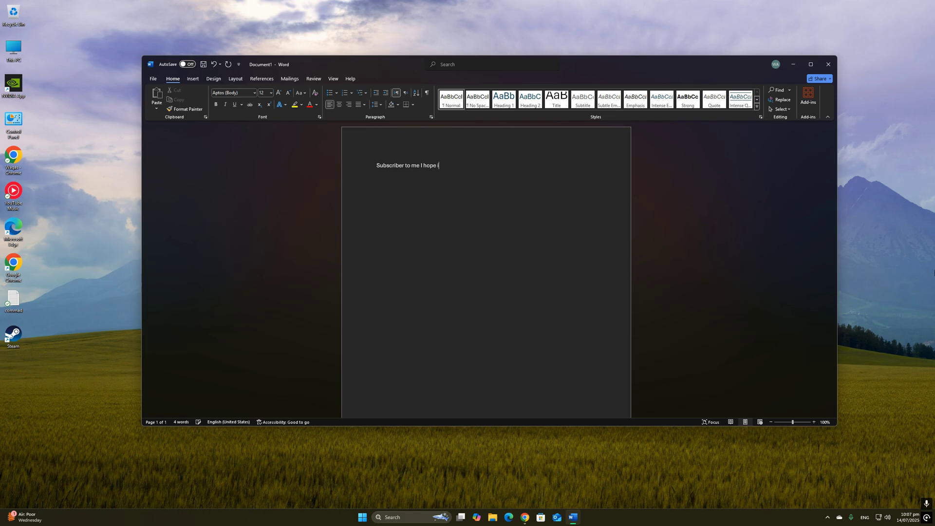
type("ts help")
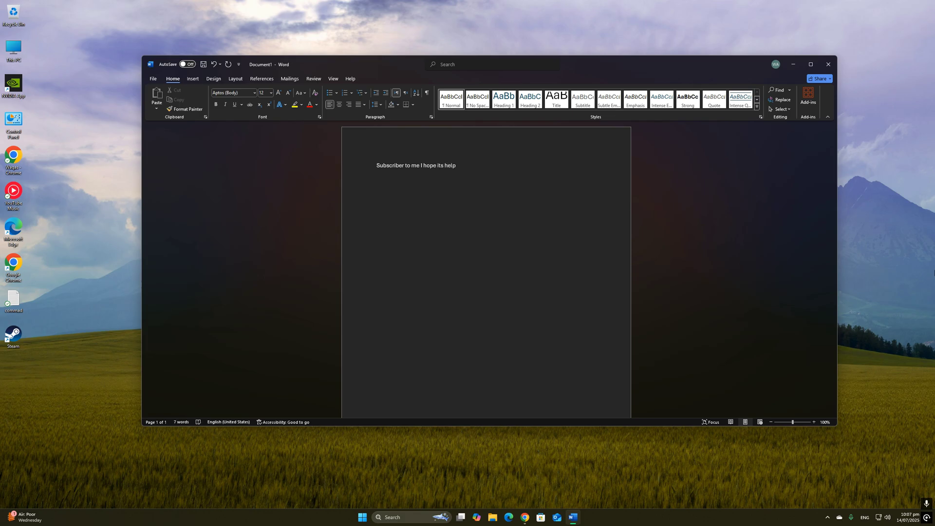